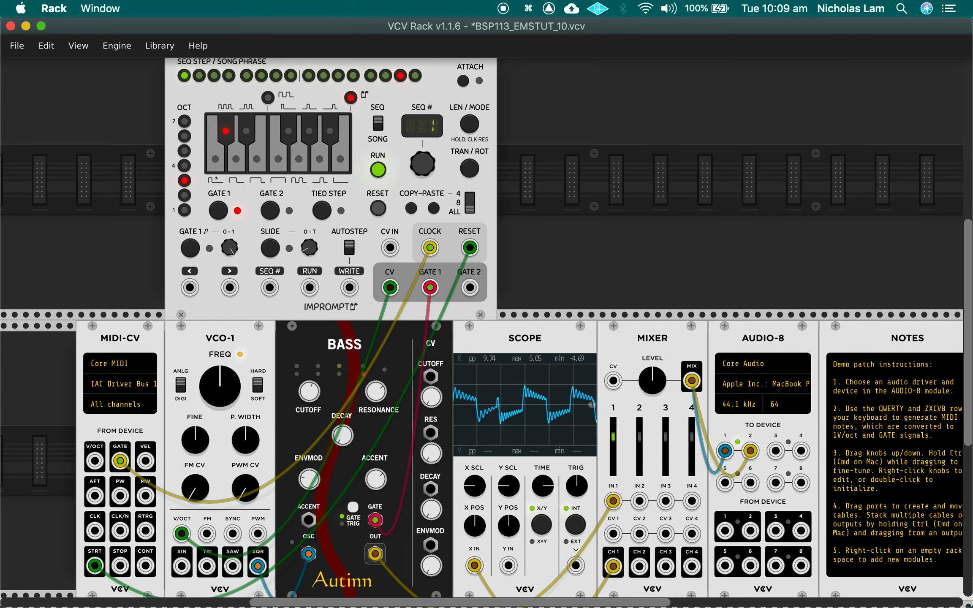
Step: Stop playback in Ableton Live and return to VCV Rack
{"action": "key", "text": "super+Tab"}
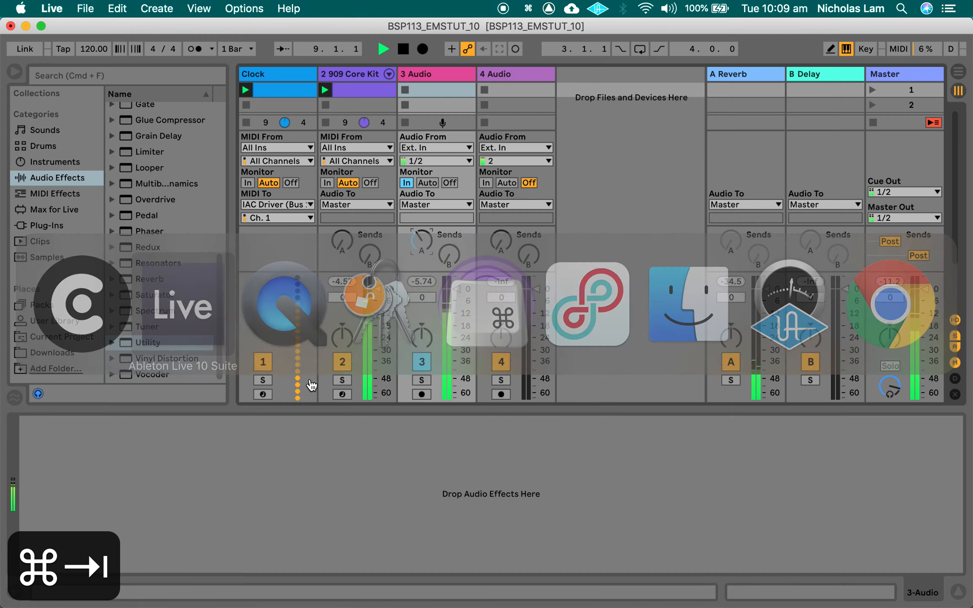
{"action": "key", "text": "space"}
{"action": "key", "text": "super+Tab"}
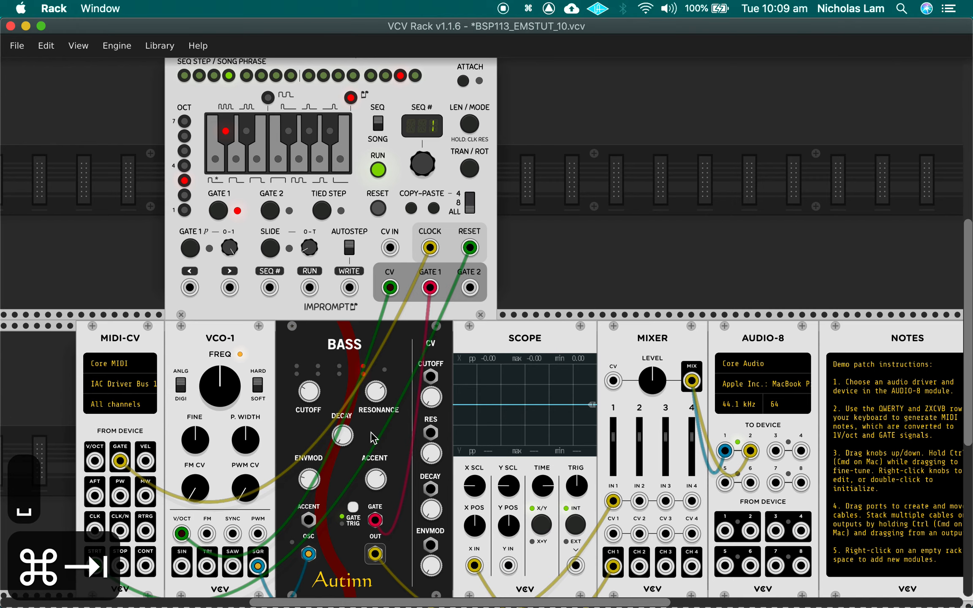
Step: Copy all of sequence 1 in the PHRASE-SEQ-16 module and paste it into sequence 2
{"action": "key", "text": "super+i"}
{"action": "scroll", "coordinate": [348, 320], "scroll_direction": "up", "scroll_amount": 3}
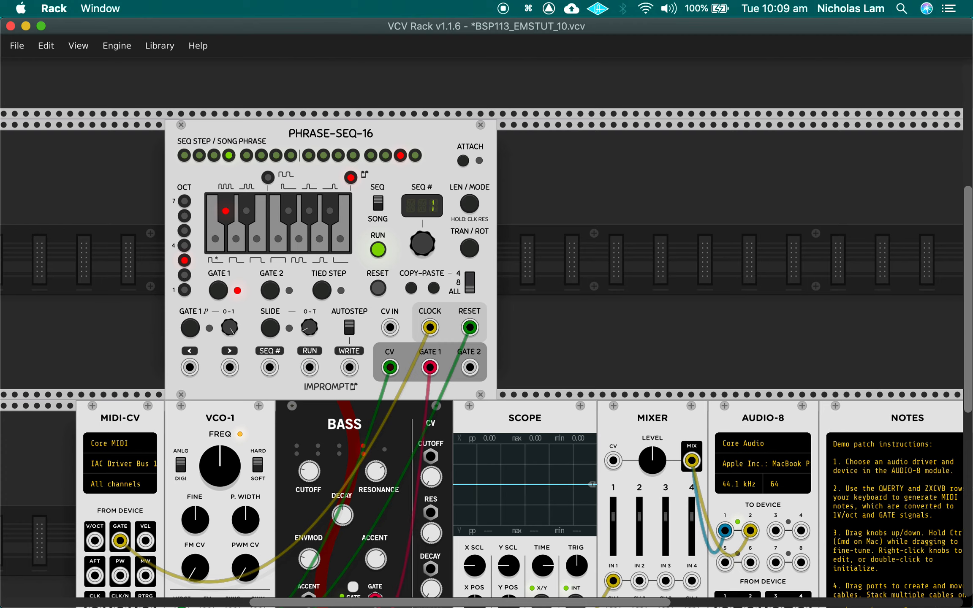
{"action": "mouse_move", "coordinate": [422, 243]}
{"action": "left_mouse_down"}
{"action": "mouse_move", "coordinate": [423, 223]}
{"action": "mouse_move", "coordinate": [423, 243]}
{"action": "left_mouse_up"}
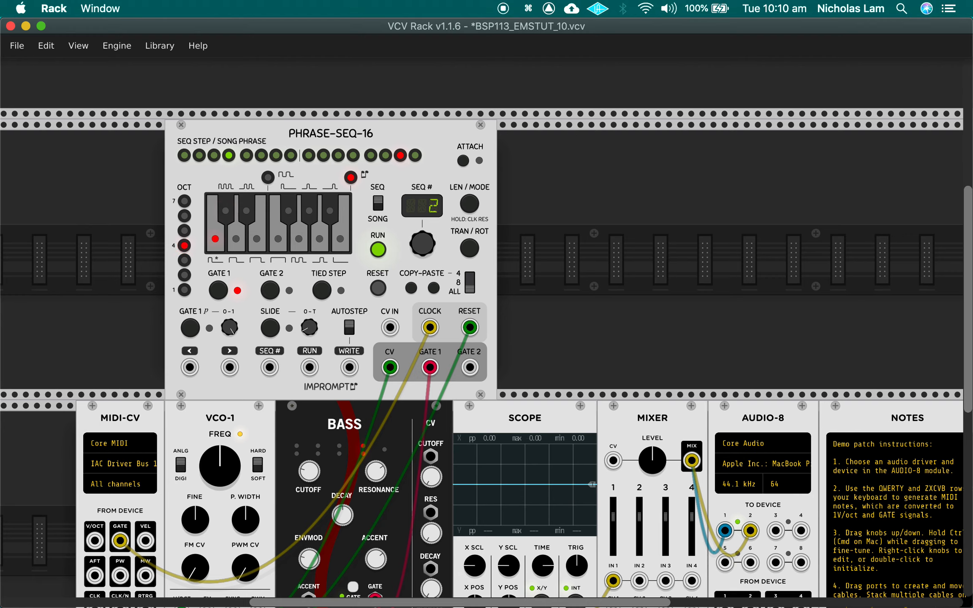
{"action": "left_click", "coordinate": [411, 290]}
{"action": "left_click_drag", "start_coordinate": [422, 250], "coordinate": [422, 239]}
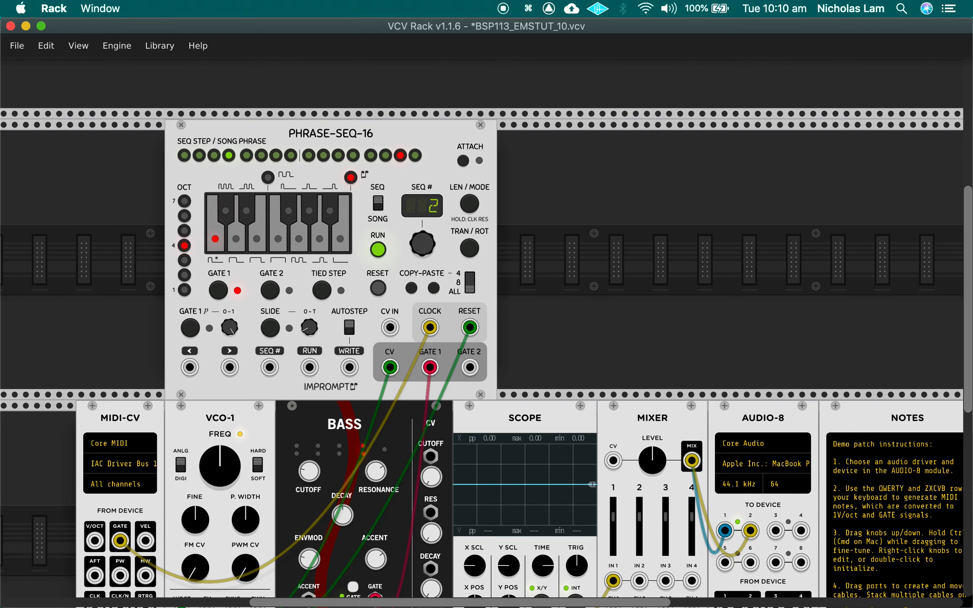
{"action": "left_click", "coordinate": [433, 288]}
Step: Start playback in Ableton Live and listen to the PHRASE-SEQ-16 in VCV Rack while switching to sequence 1 and back to sequence 2
{"action": "key", "text": "space"}
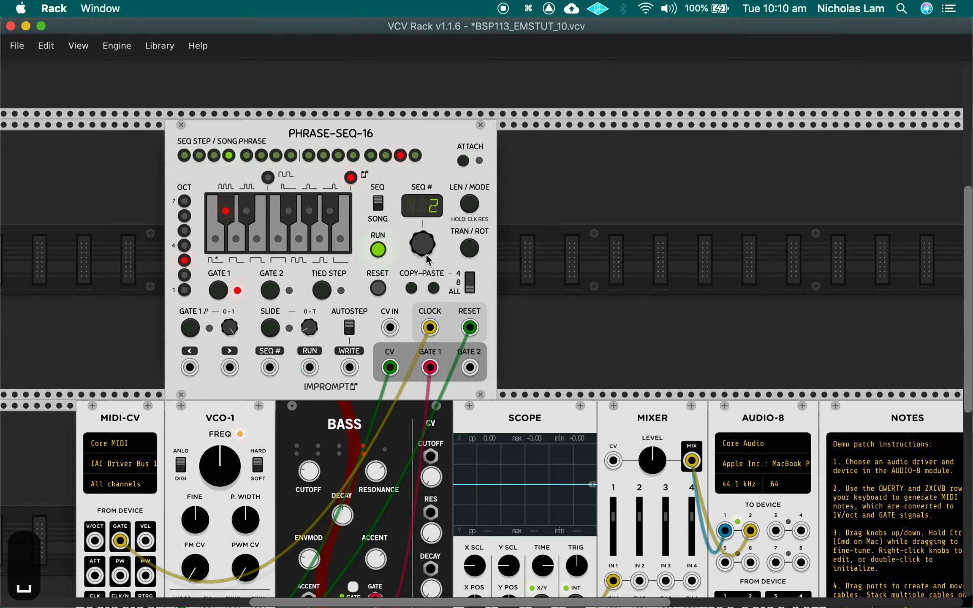
{"action": "key", "text": "super+Tab"}
{"action": "key", "text": "super+Tab"}
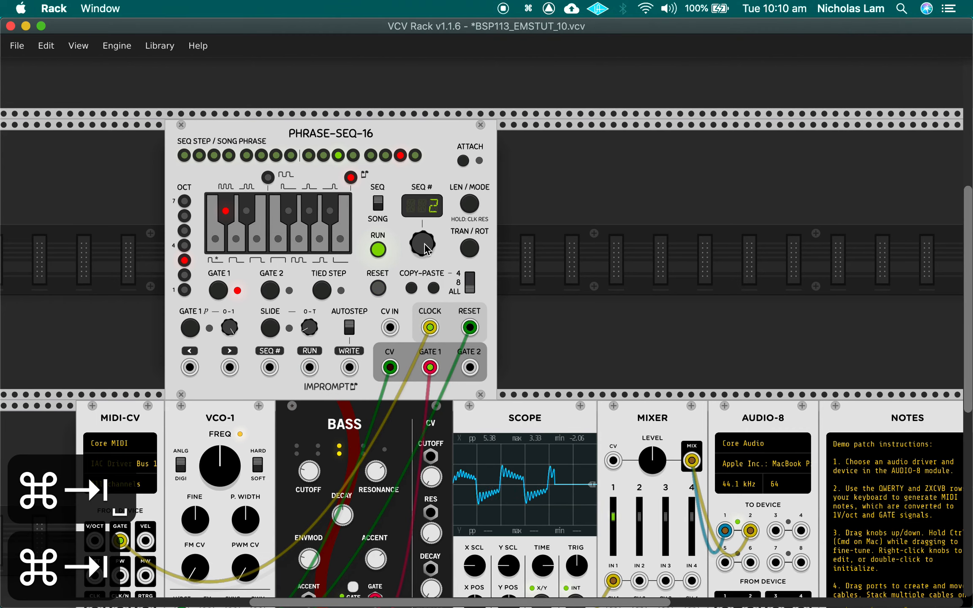
{"action": "left_click_drag", "start_coordinate": [424, 244], "coordinate": [424, 255]}
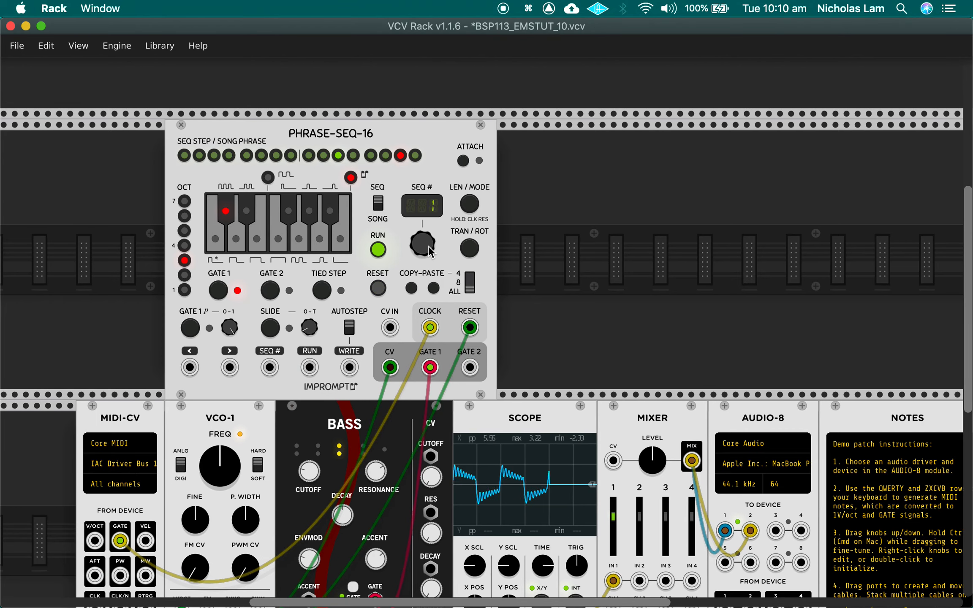
{"action": "key", "text": "super+Tab"}
{"action": "key", "text": "super+Tab"}
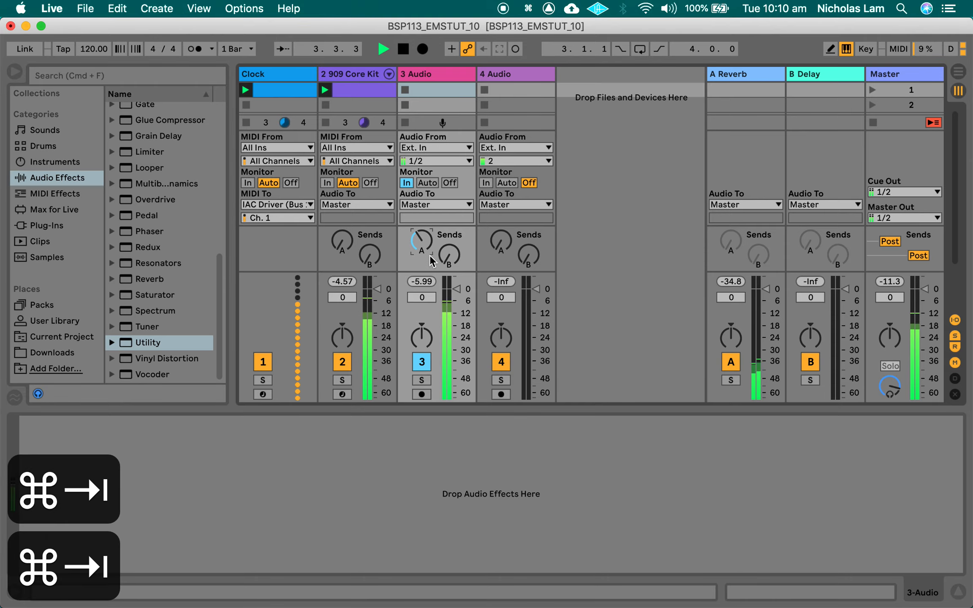
{"action": "left_click_drag", "start_coordinate": [428, 252], "coordinate": [428, 240]}
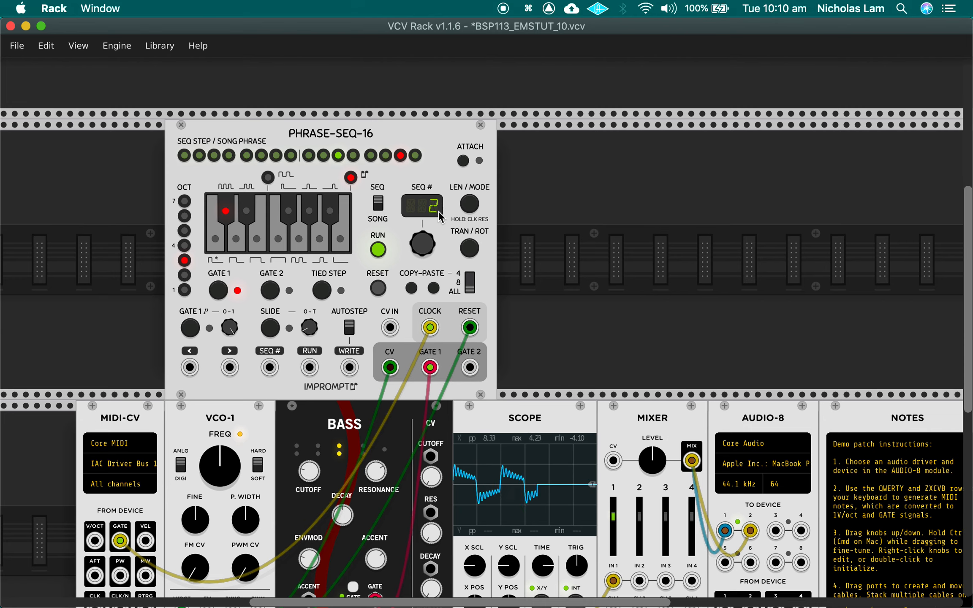
Step: Transpose sequence 2 of the PHRASE-SEQ-16 by -2 semitones and leave the transpose mode
{"action": "left_click", "coordinate": [469, 248]}
{"action": "left_click_drag", "start_coordinate": [428, 244], "coordinate": [424, 247]}
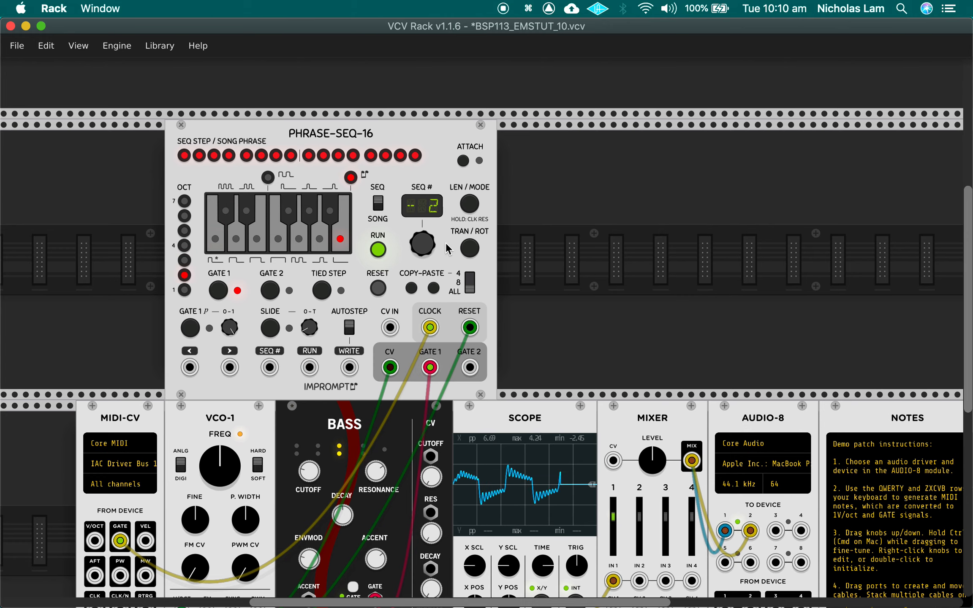
{"action": "left_click", "coordinate": [474, 249]}
{"action": "left_click", "coordinate": [473, 249]}
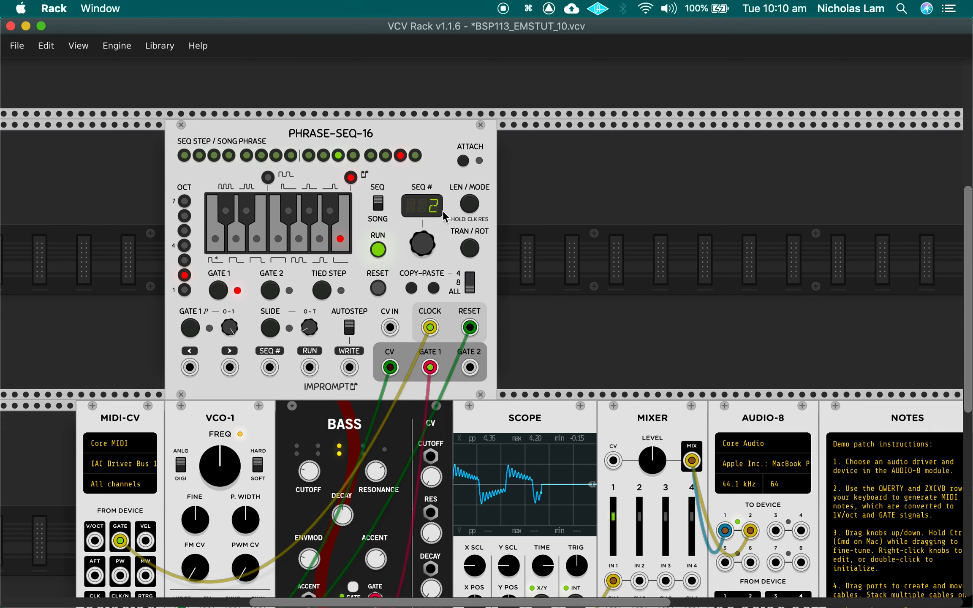
Step: Select sequence 1 on the PHRASE-SEQ-16, stop playback in Ableton Live and return to VCV Rack
{"action": "left_click_drag", "start_coordinate": [418, 248], "coordinate": [418, 261]}
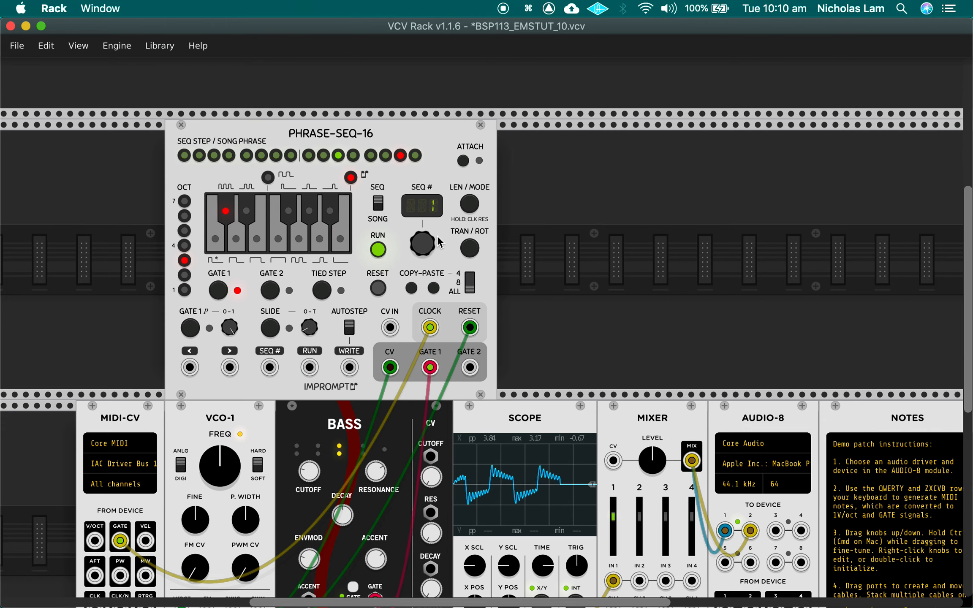
{"action": "key", "text": "super+Tab"}
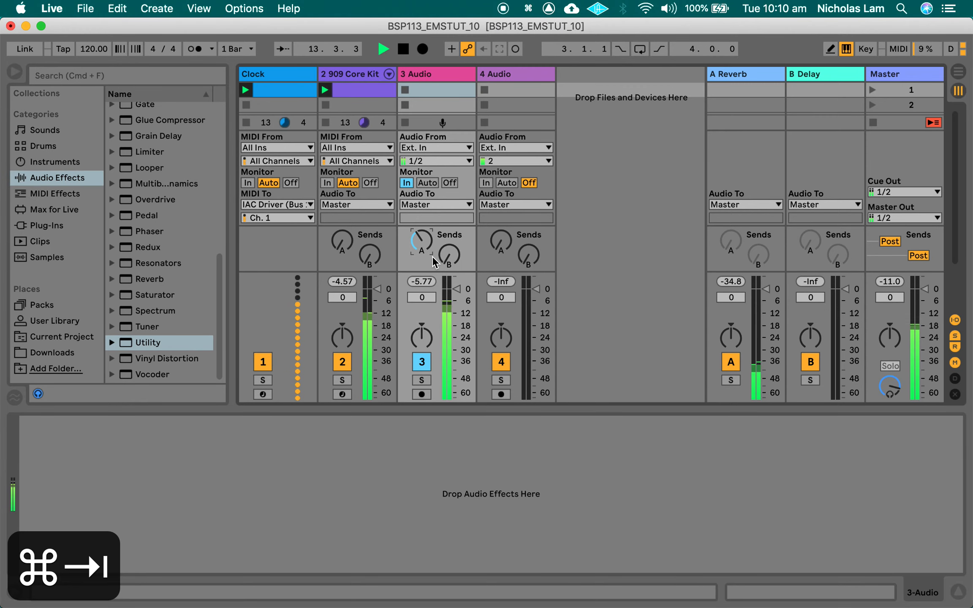
{"action": "key", "text": "super+Tab"}
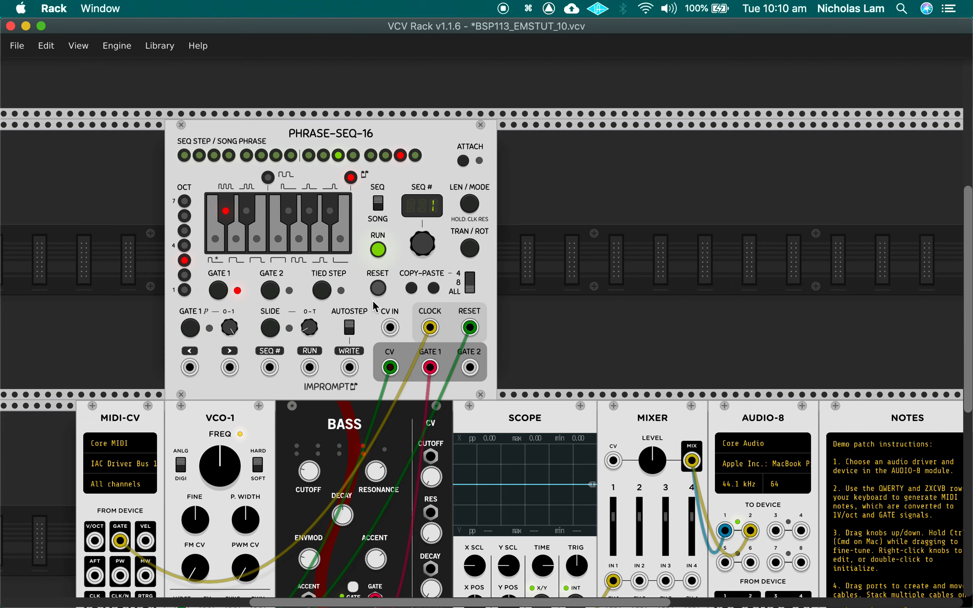
{"action": "scroll", "coordinate": [372, 300], "scroll_direction": "down", "scroll_amount": 3}
{"action": "scroll", "coordinate": [371, 308], "scroll_direction": "down", "scroll_amount": 2}
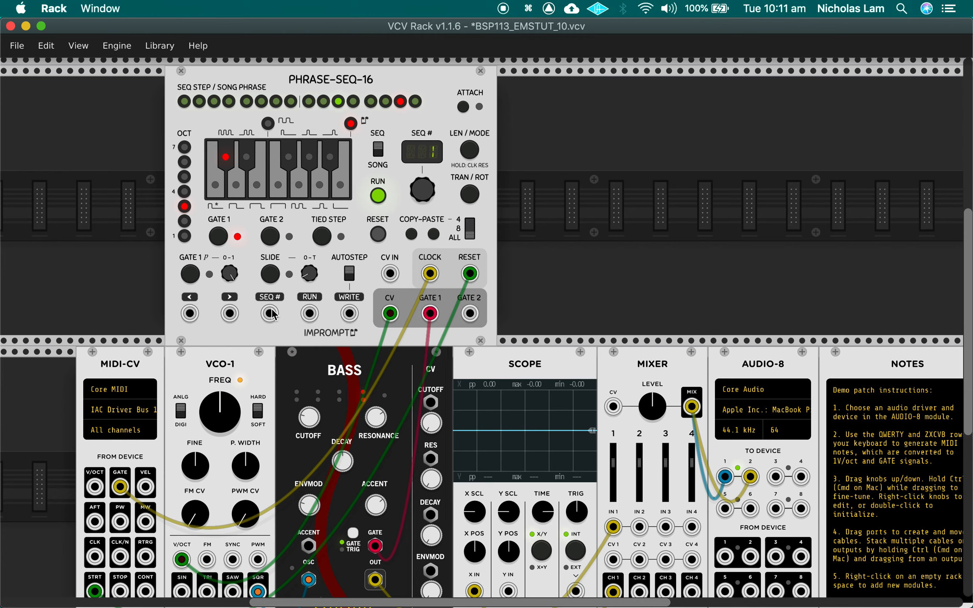
Step: In Ableton Live, insert a MIDI track after the 909 Core Kit track and name it SEQ#
{"action": "key", "text": "super+Tab"}
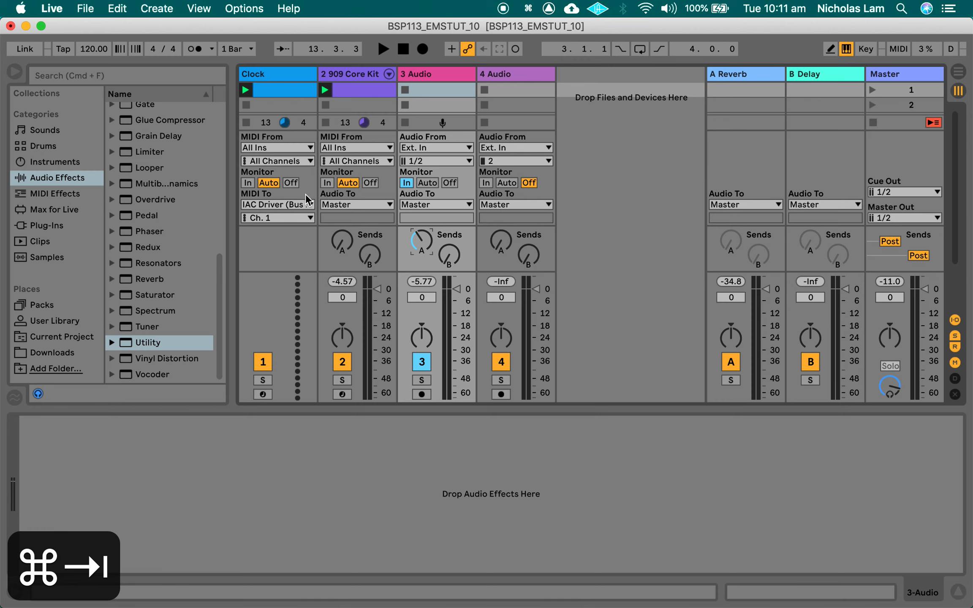
{"action": "left_click", "coordinate": [358, 78]}
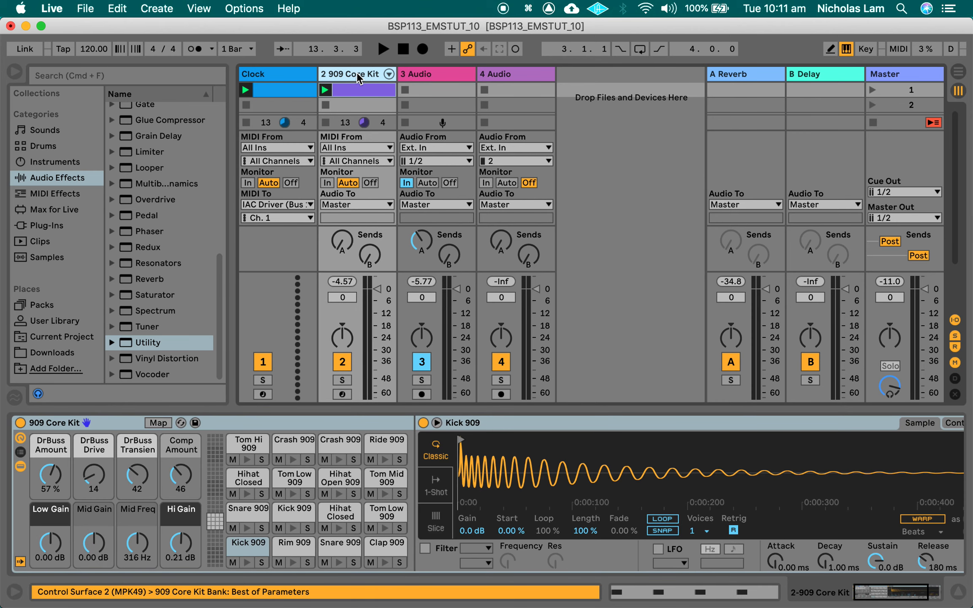
{"action": "key", "text": "super+shift+t"}
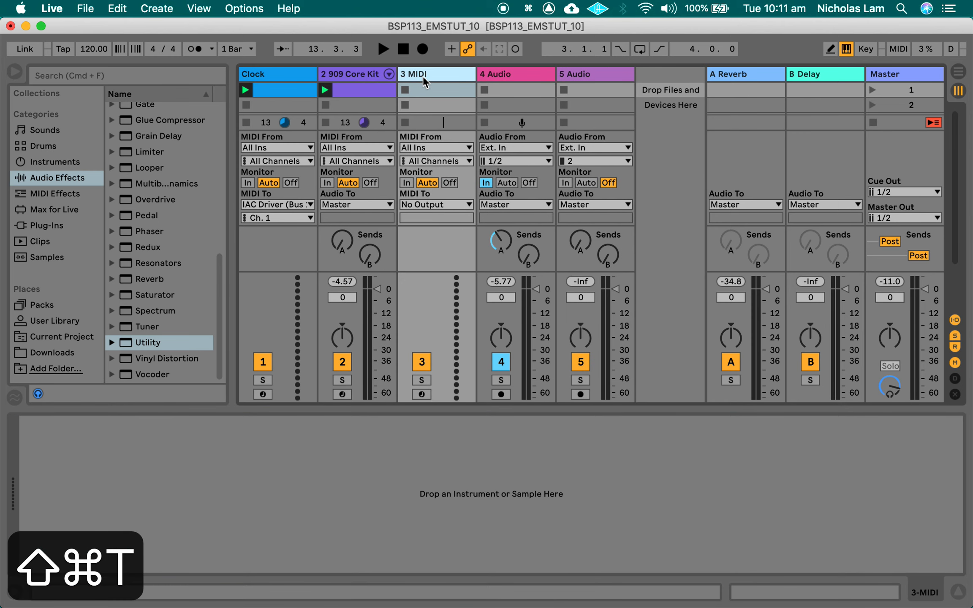
{"action": "key", "text": "super+r"}
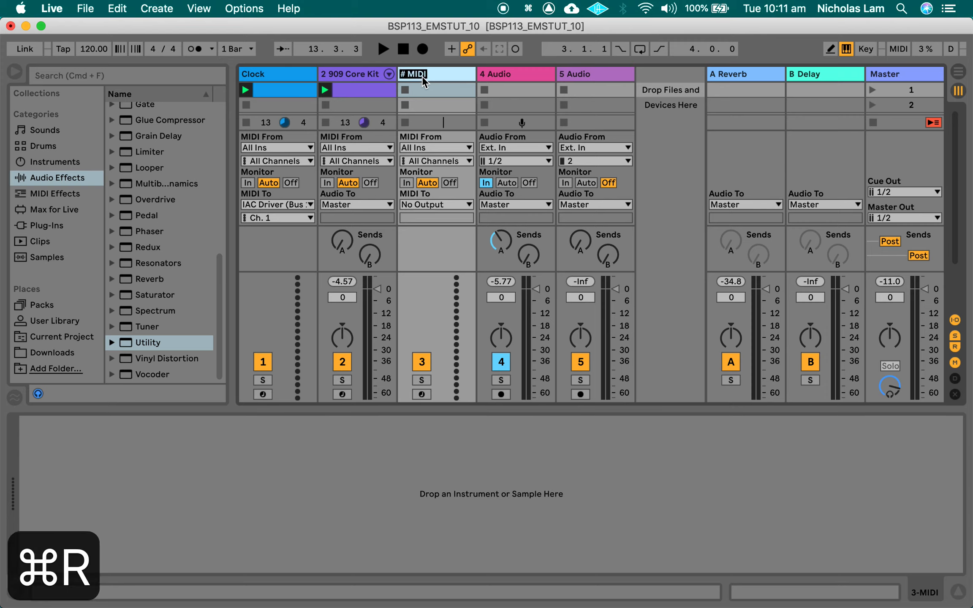
{"action": "type", "text": "S"}
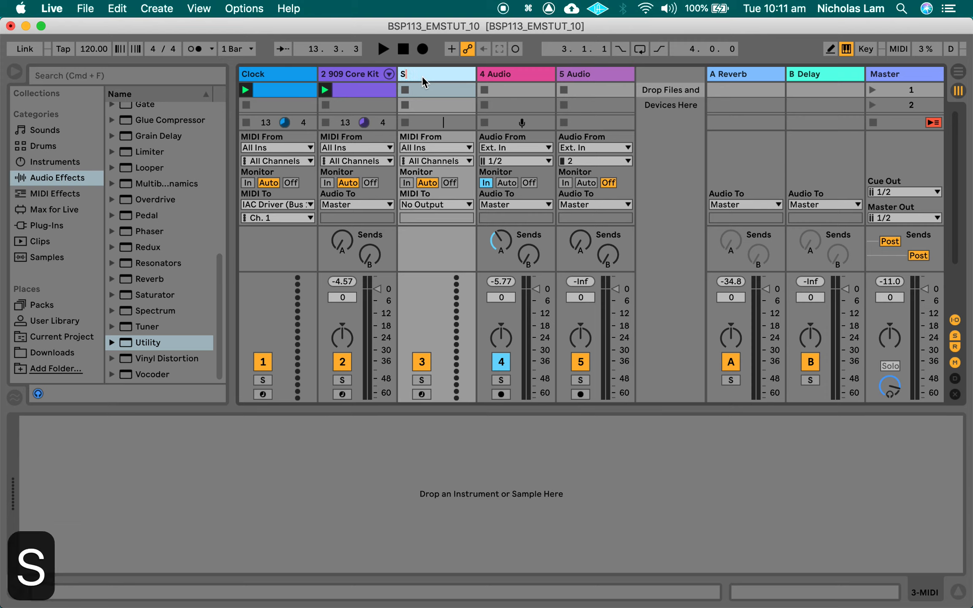
{"action": "type", "text": "EQ#"}
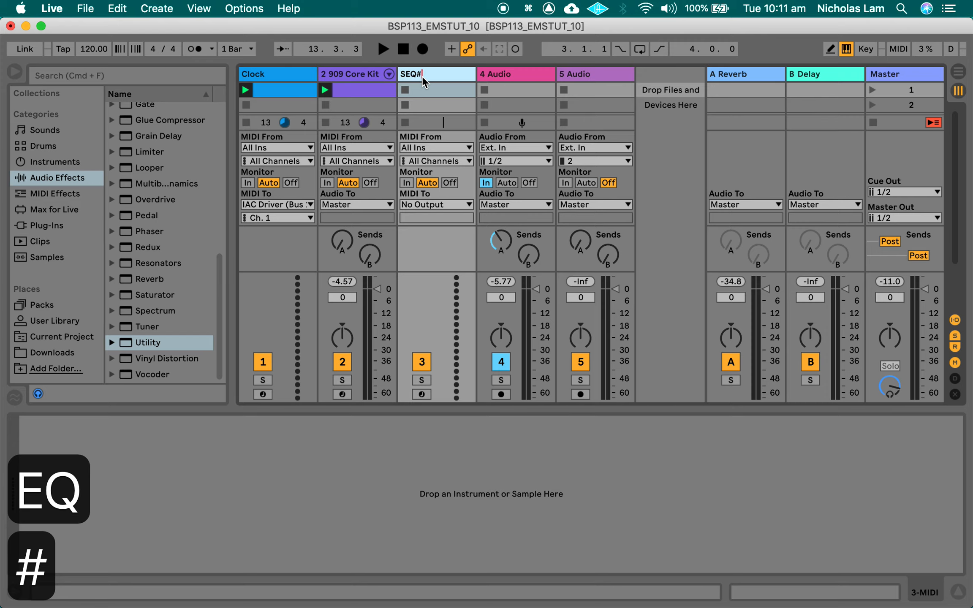
{"action": "left_click", "coordinate": [452, 249]}
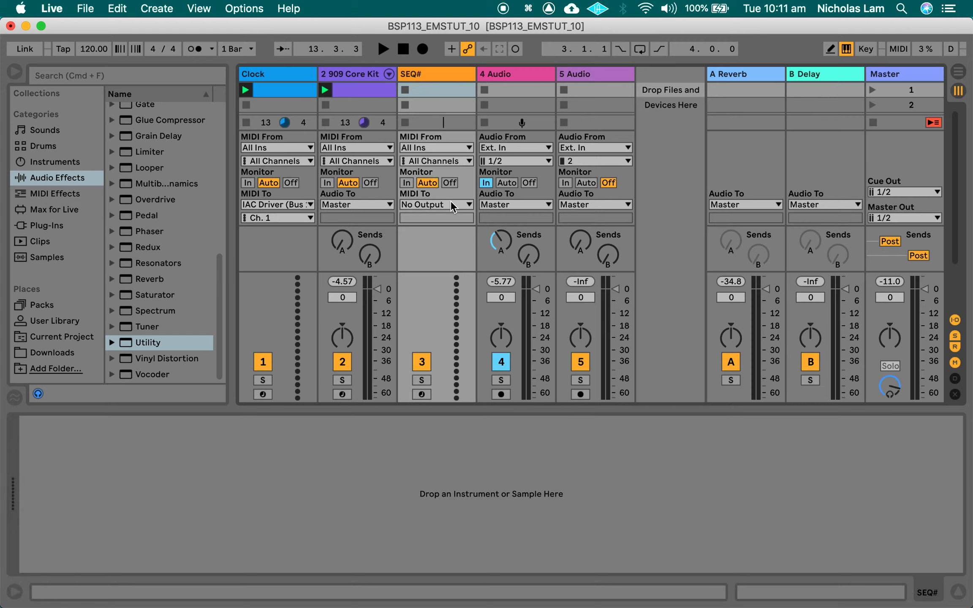
Step: Route the SEQ# track's MIDI output to IAC Driver (Bus 1) and set its MIDI input to No Input
{"action": "left_click", "coordinate": [450, 205]}
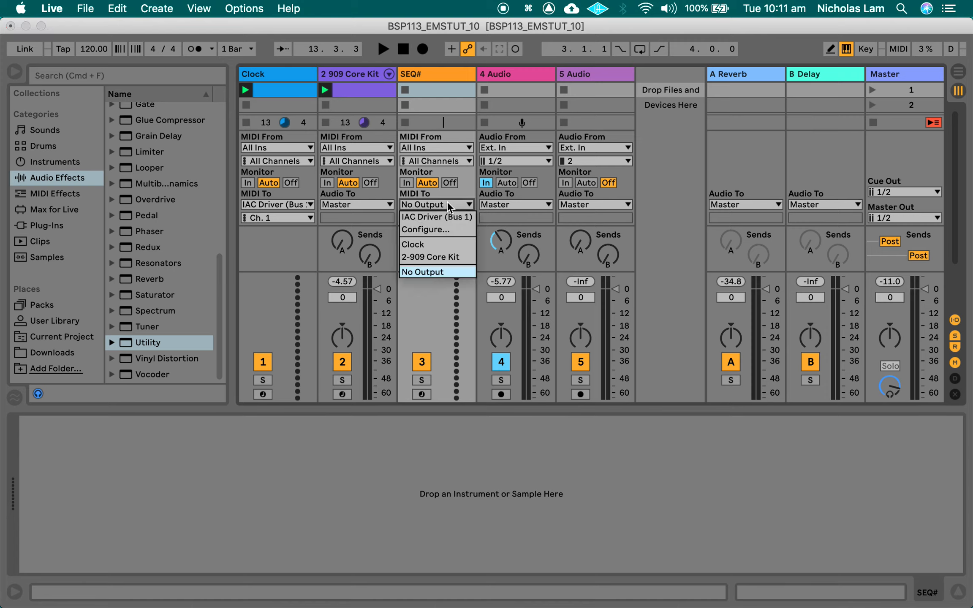
{"action": "left_click", "coordinate": [447, 216]}
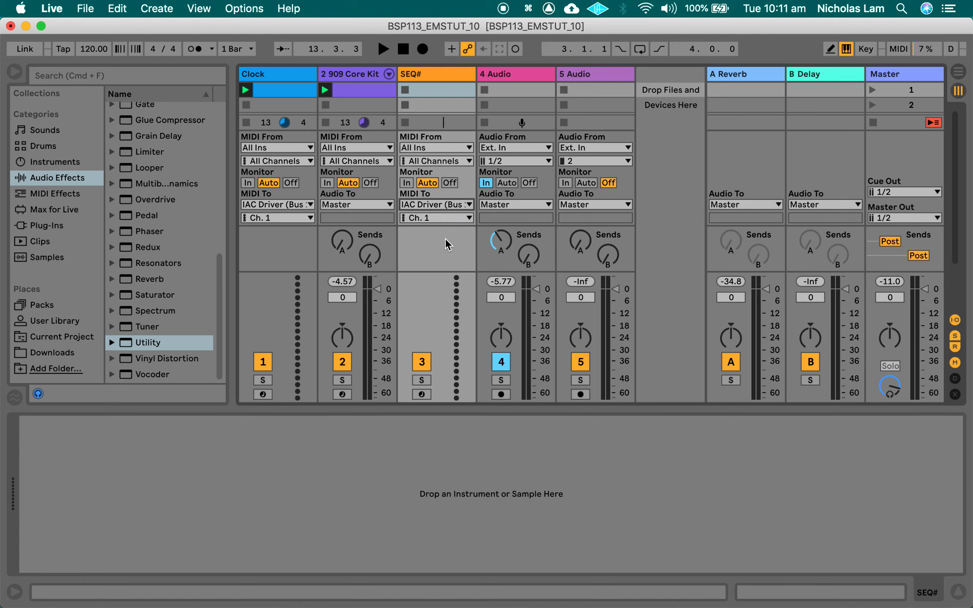
{"action": "left_click", "coordinate": [448, 148]}
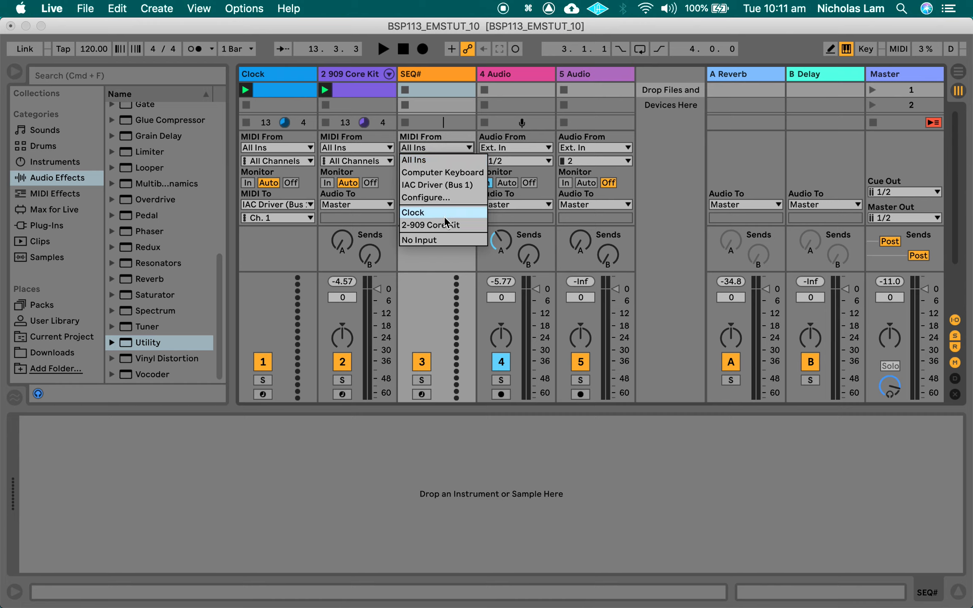
{"action": "left_click", "coordinate": [442, 241]}
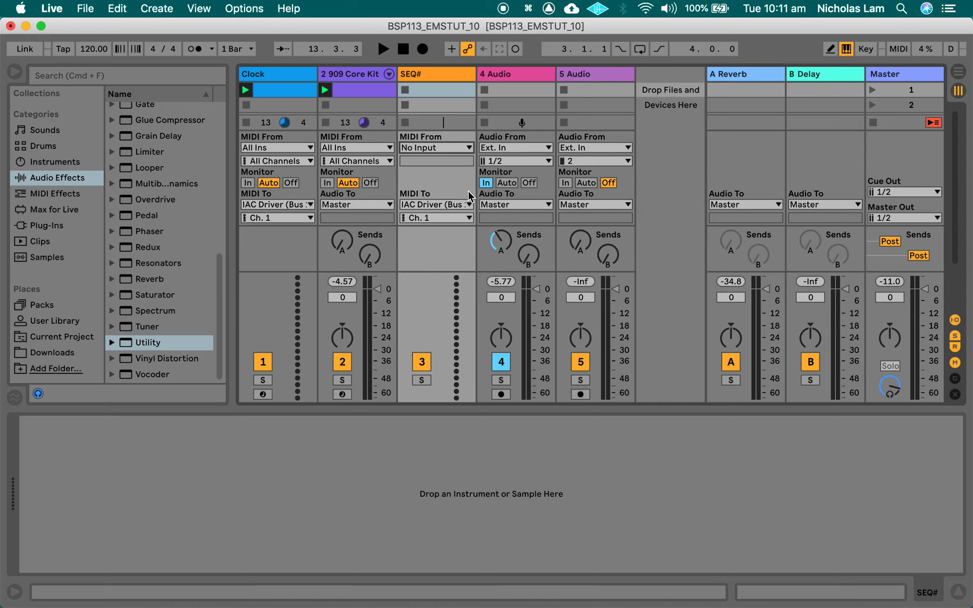
Step: In VCV Rack, set the PHRASE-SEQ-16 module's Seq CV in level to C4-D5#
{"action": "key", "text": "super+Tab"}
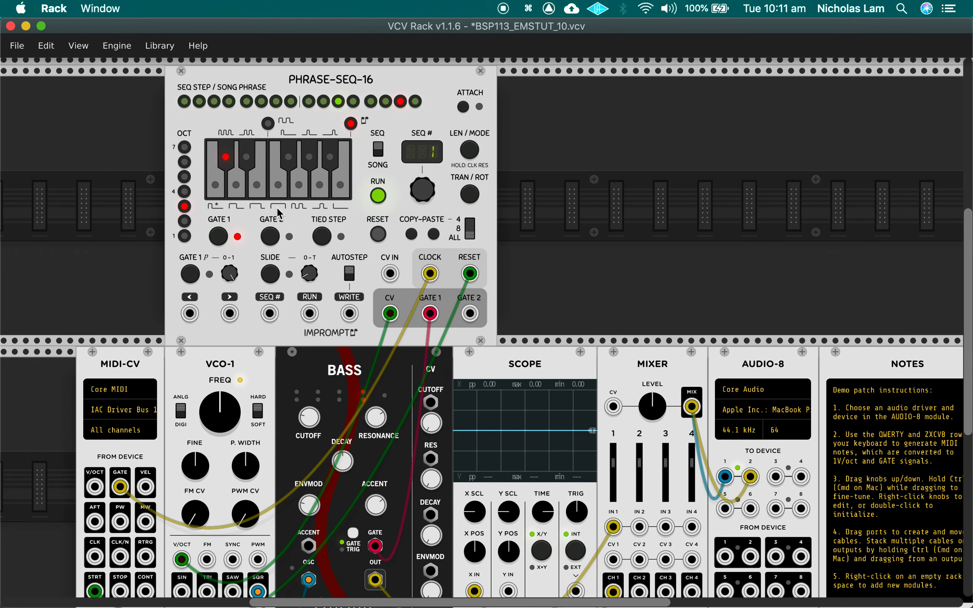
{"action": "right_click", "coordinate": [362, 242]}
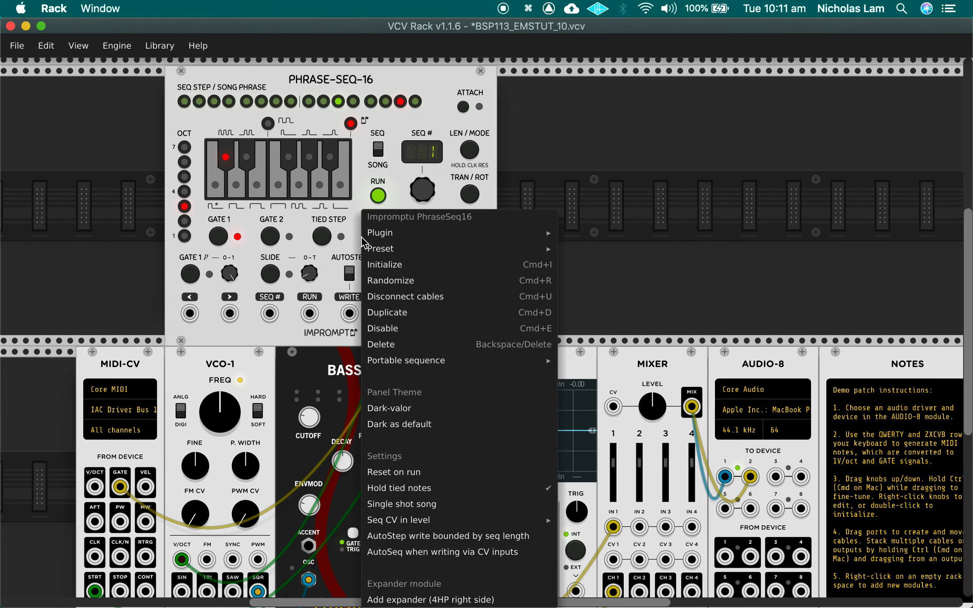
{"action": "right_click", "coordinate": [432, 89]}
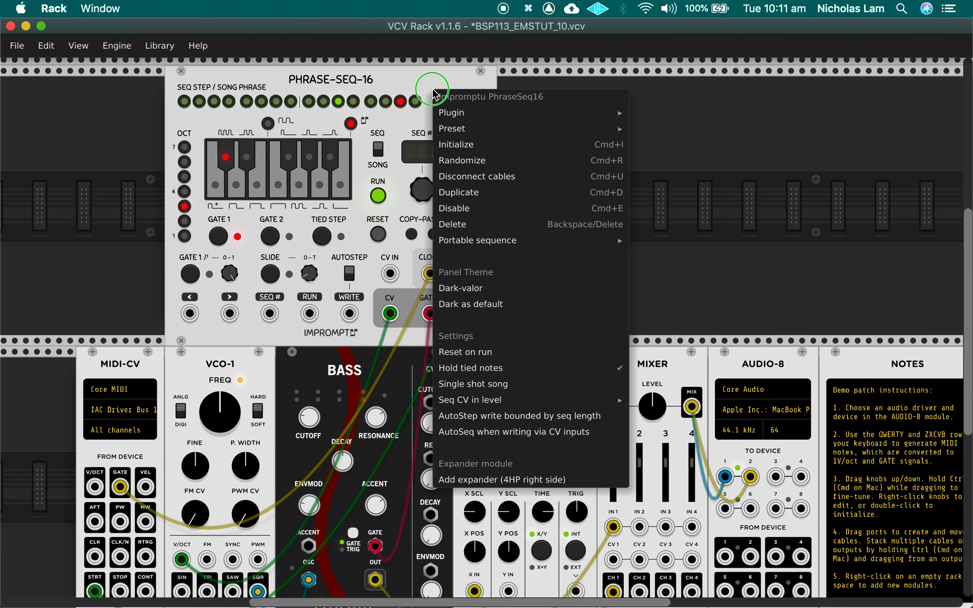
{"action": "mouse_move", "coordinate": [540, 405]}
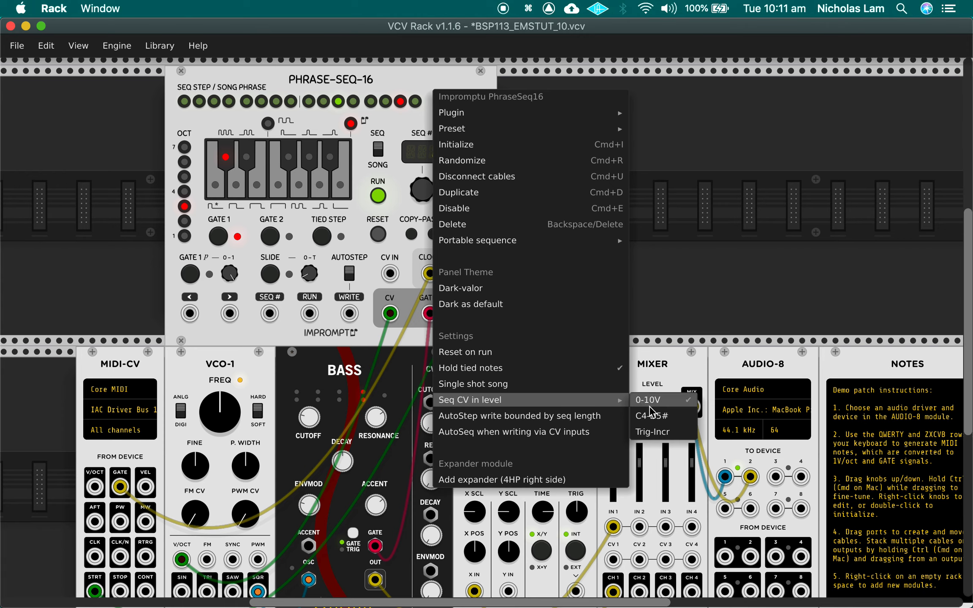
{"action": "left_click", "coordinate": [682, 421]}
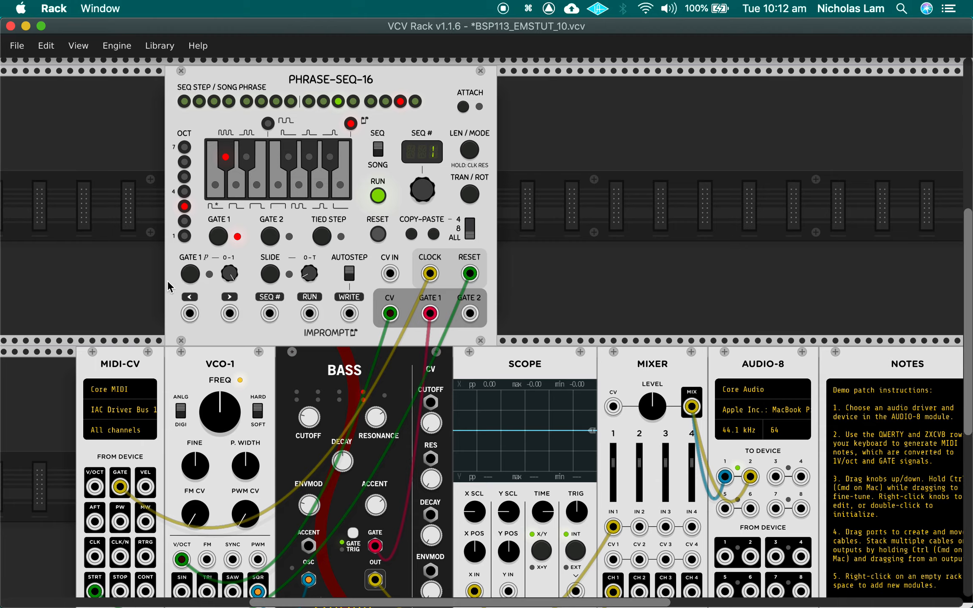
Step: In Ableton Live, create a MIDI clip in the SEQ# track's first slot and add a 1/16 C4 note at its start
{"action": "key", "text": "super+Tab"}
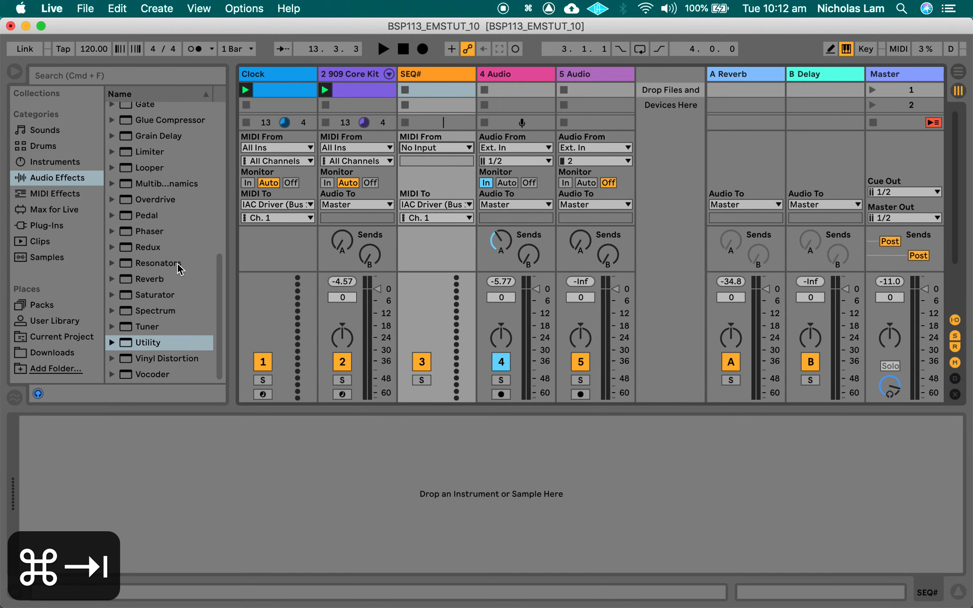
{"action": "double_click", "coordinate": [430, 89]}
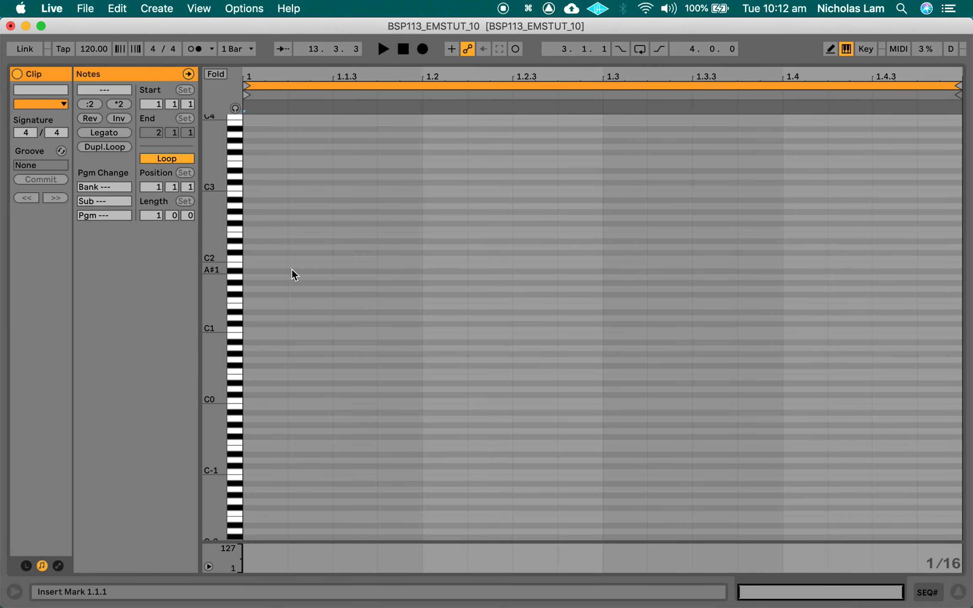
{"action": "scroll", "coordinate": [272, 236], "scroll_direction": "up", "scroll_amount": 5}
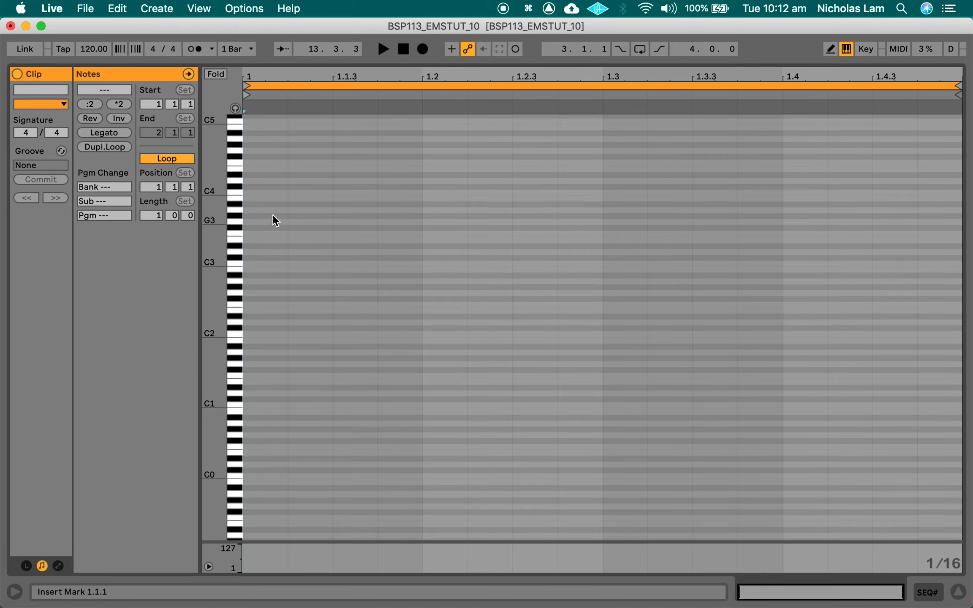
{"action": "double_click", "coordinate": [261, 192]}
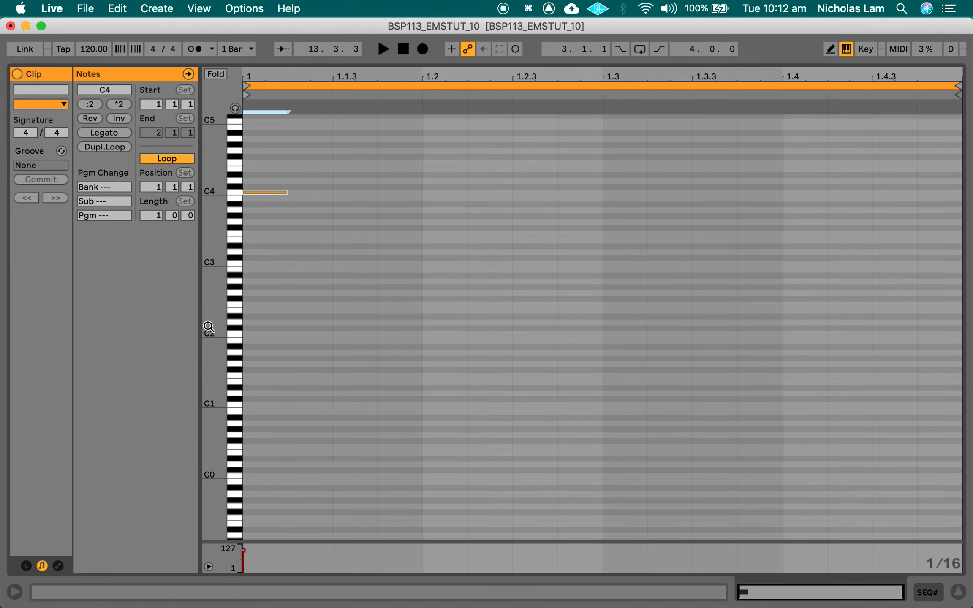
{"action": "left_click", "coordinate": [169, 157]}
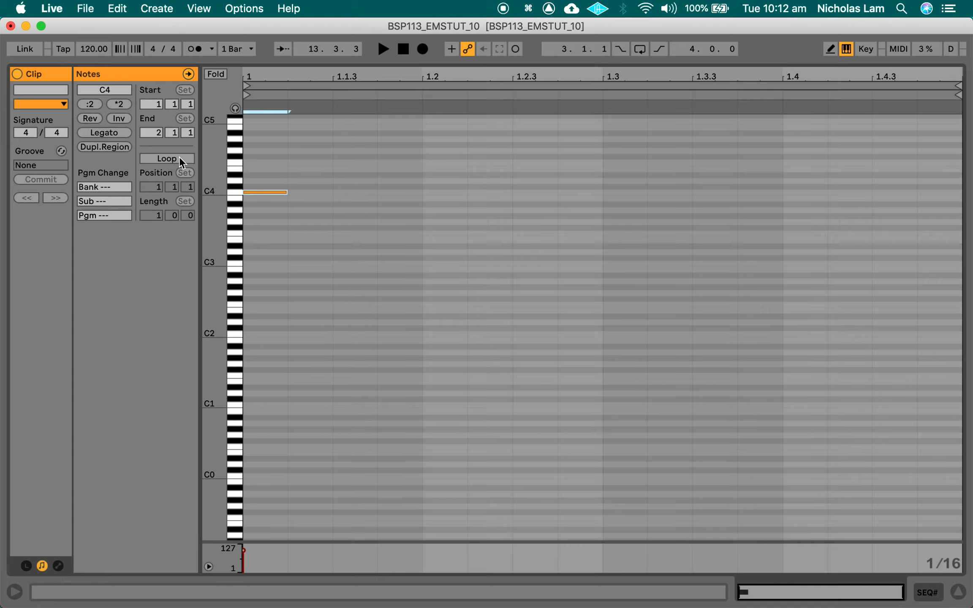
{"action": "left_click", "coordinate": [179, 158]}
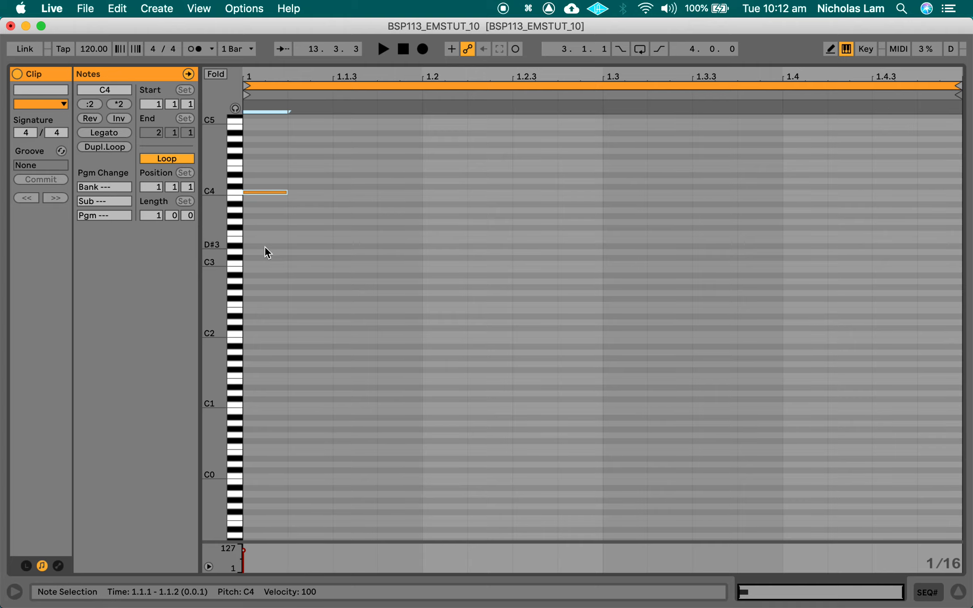
{"action": "scroll", "coordinate": [264, 247], "scroll_direction": "up", "scroll_amount": 3}
{"action": "key", "text": "super+Tab"}
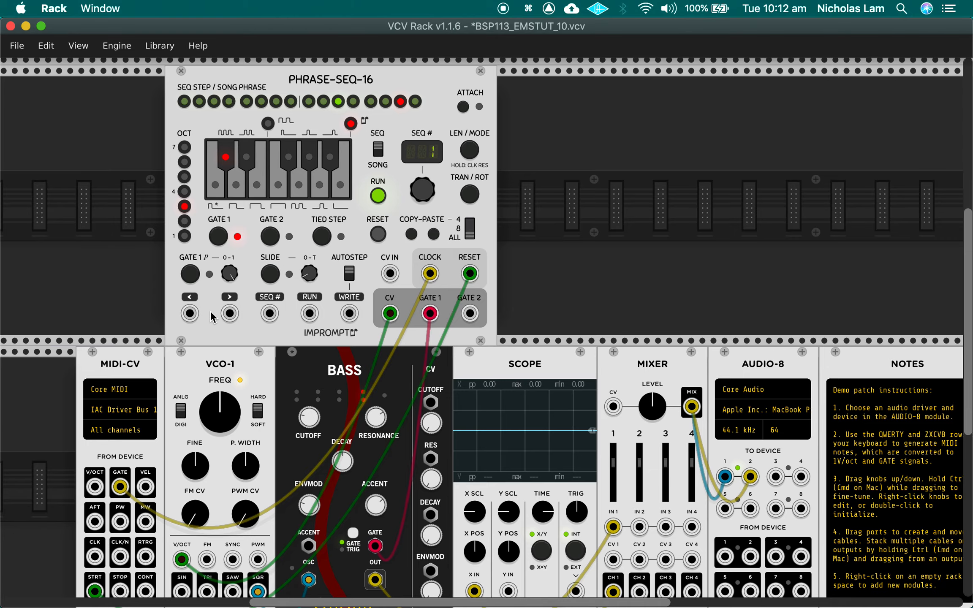
{"action": "key", "text": "super+Tab"}
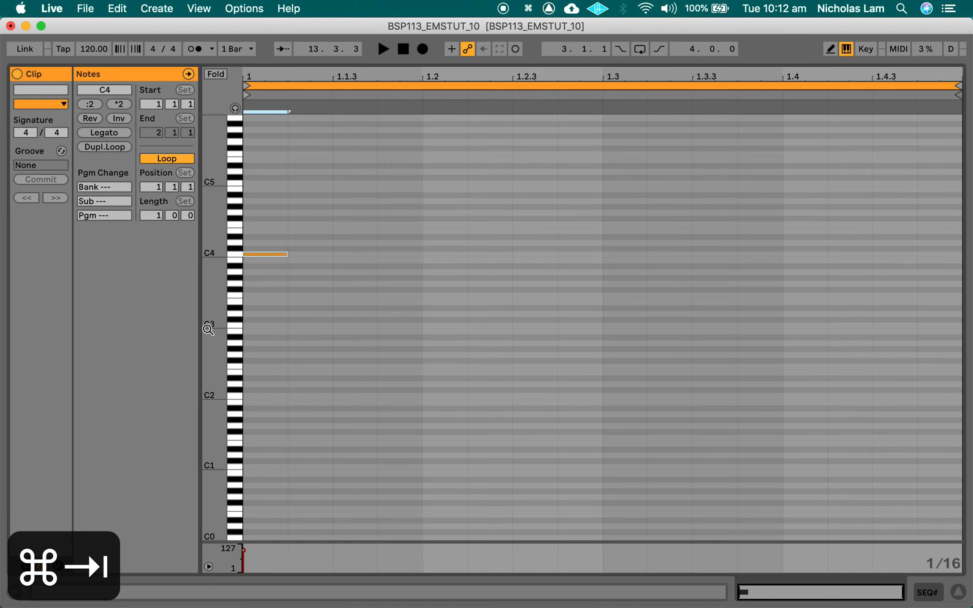
Step: Set the SEQ# track's MIDI output channel to Ch. 2
{"action": "key", "text": "shift+Tab"}
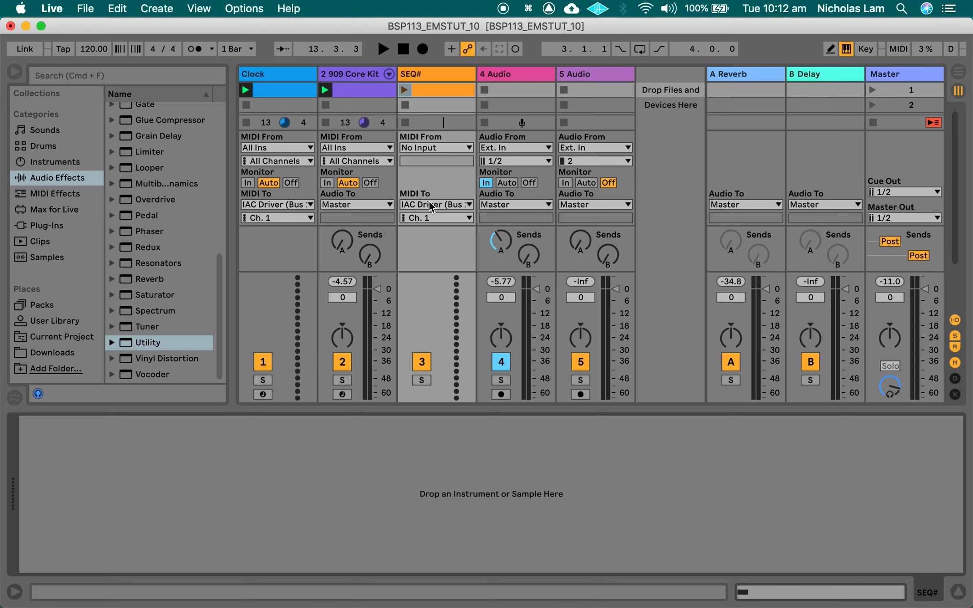
{"action": "left_click", "coordinate": [442, 217]}
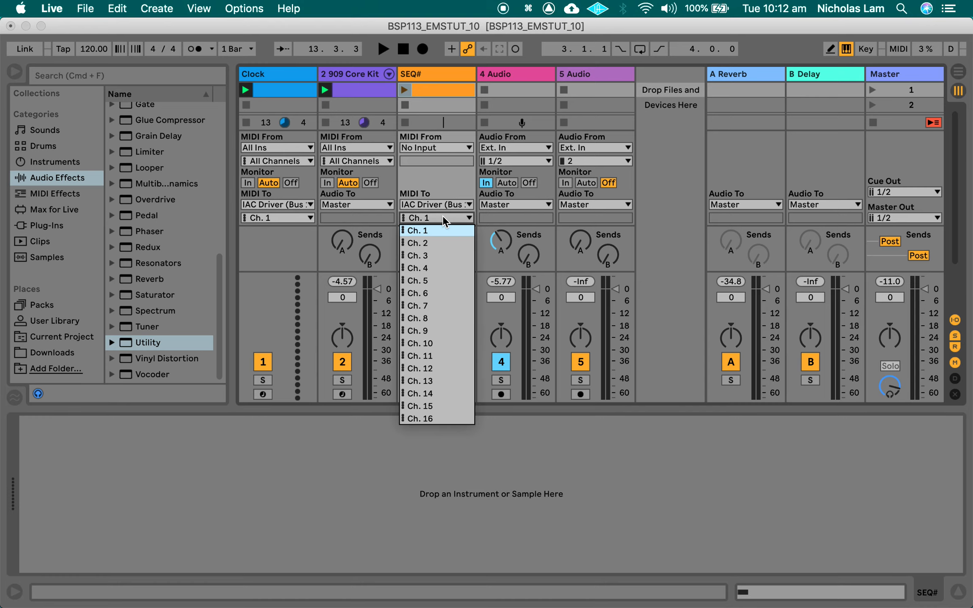
{"action": "left_click", "coordinate": [437, 245]}
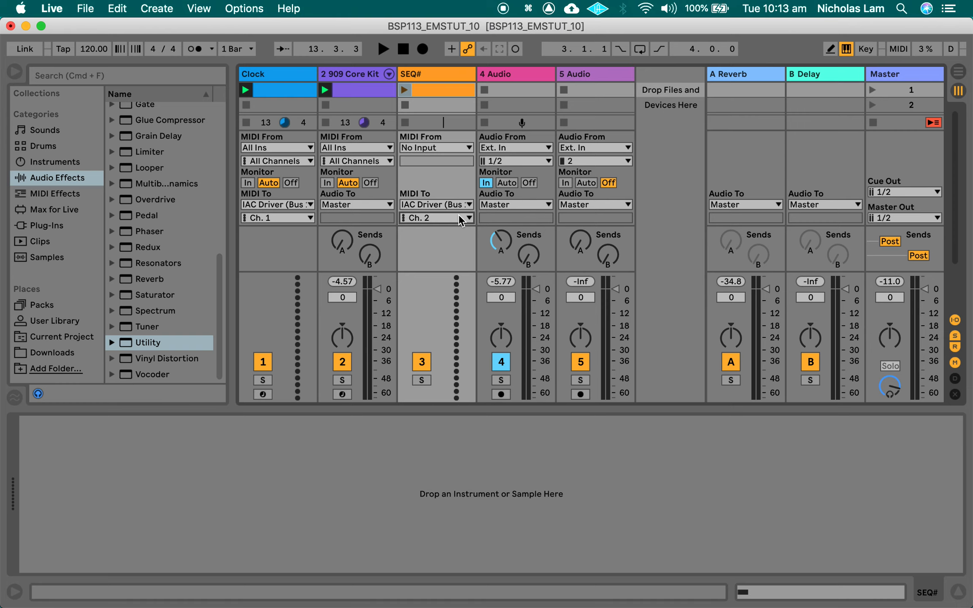
Step: In VCV Rack, duplicate the MIDI-CV module and patch the copy's V/OCT output to the PHRASE-SEQ-16 module's SEQ# input
{"action": "key", "text": "super+Tab"}
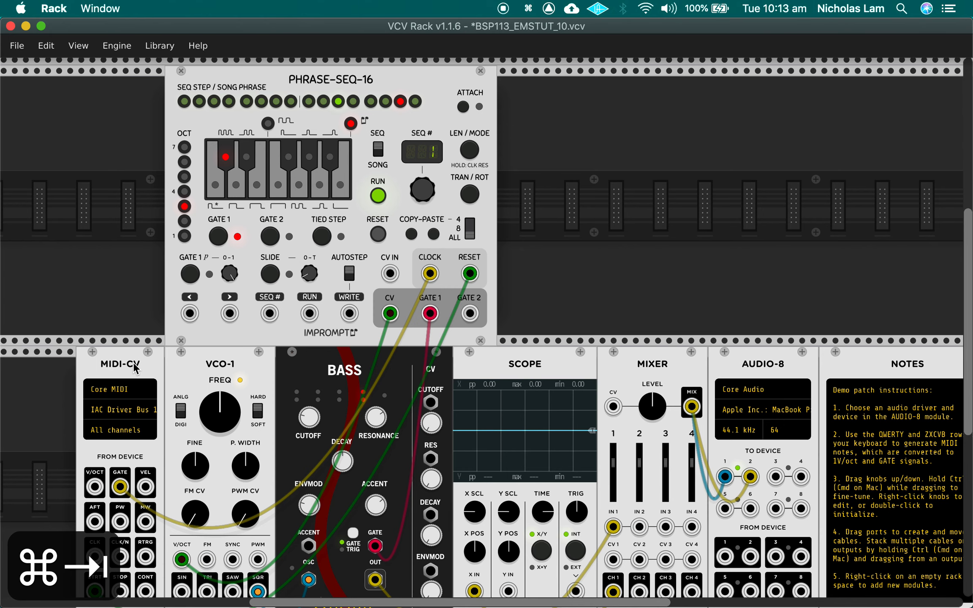
{"action": "key", "text": "super+d"}
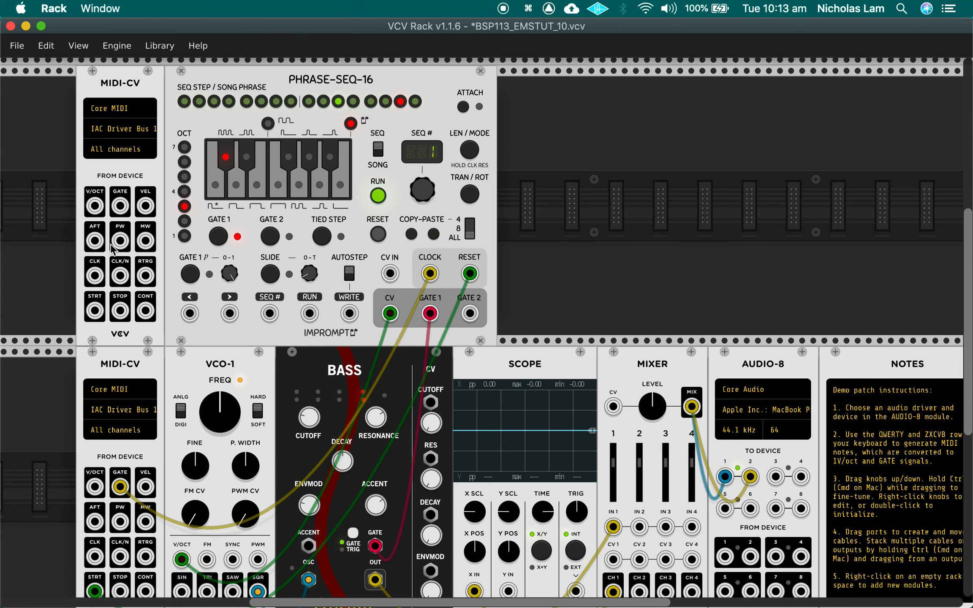
{"action": "left_click_drag", "start_coordinate": [97, 206], "coordinate": [269, 313]}
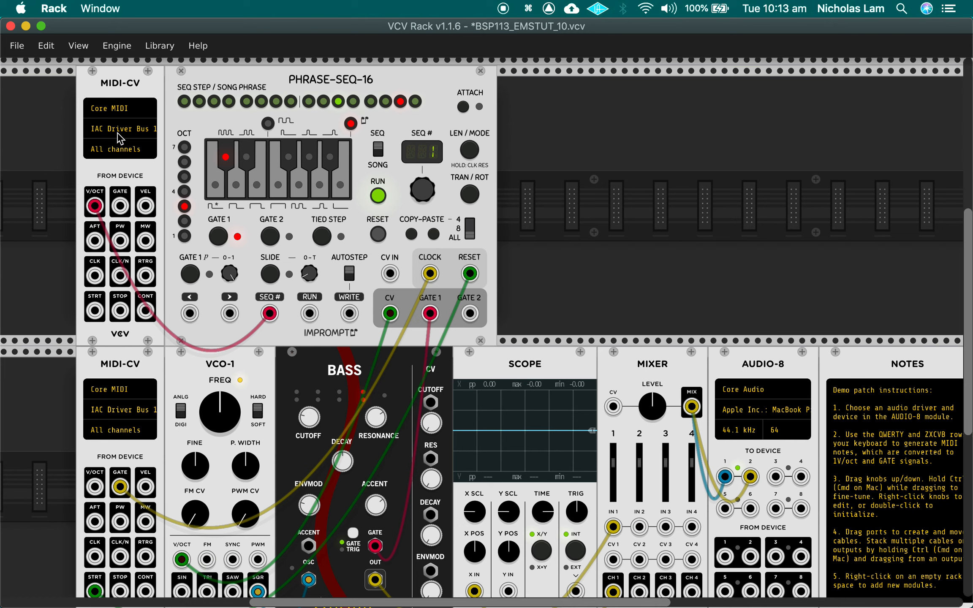
Step: Set the duplicated MIDI-CV module to Channel 2 and the original MIDI-CV module to Channel 1
{"action": "left_click", "coordinate": [123, 151]}
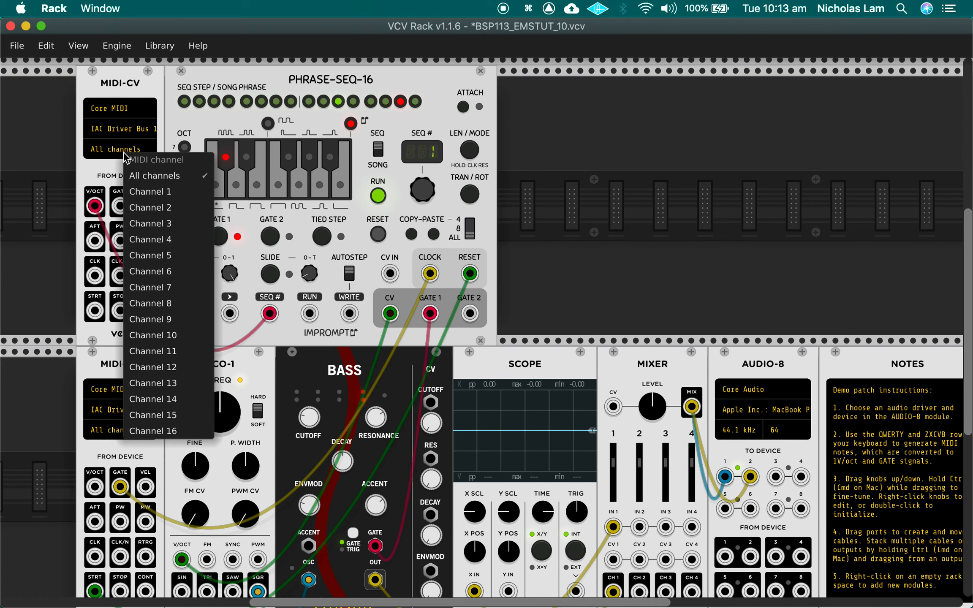
{"action": "left_click", "coordinate": [177, 207]}
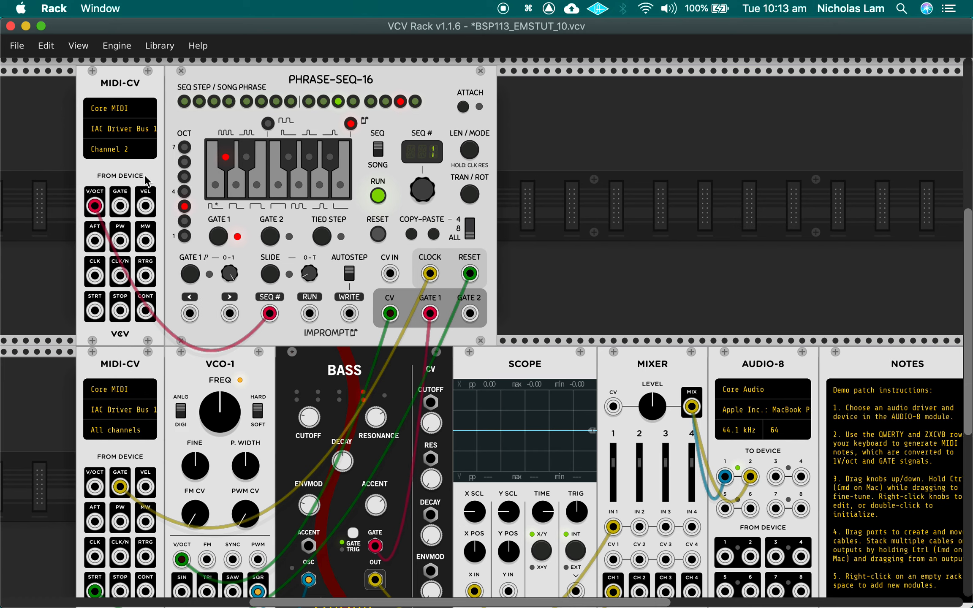
{"action": "left_click", "coordinate": [133, 435]}
{"action": "left_click", "coordinate": [172, 358]}
Step: Play the SEQ# clip in Ableton Live and check which sequence number PHRASE-SEQ-16 selects in VCV Rack
{"action": "key", "text": "super+Tab"}
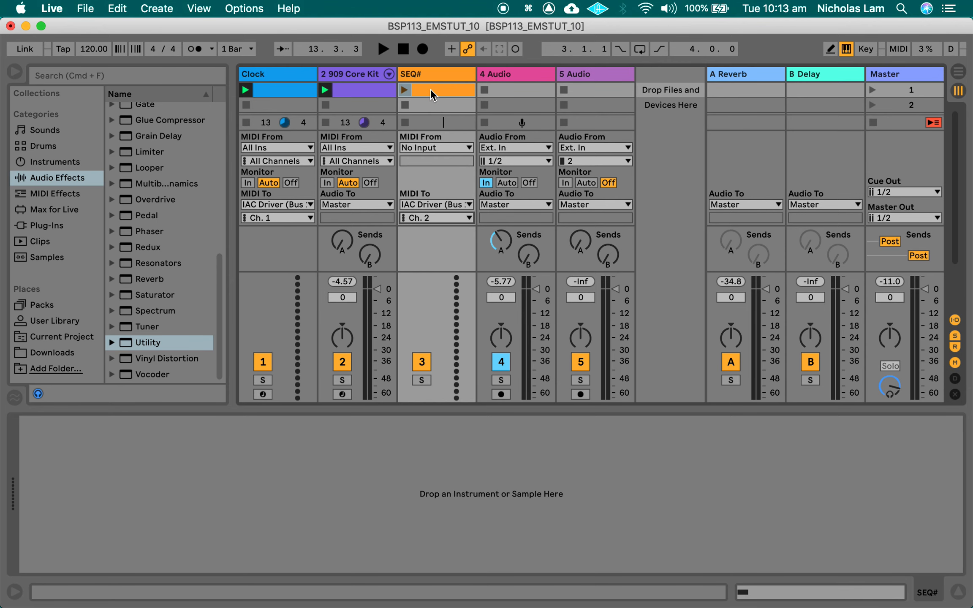
{"action": "key", "text": "super+Tab"}
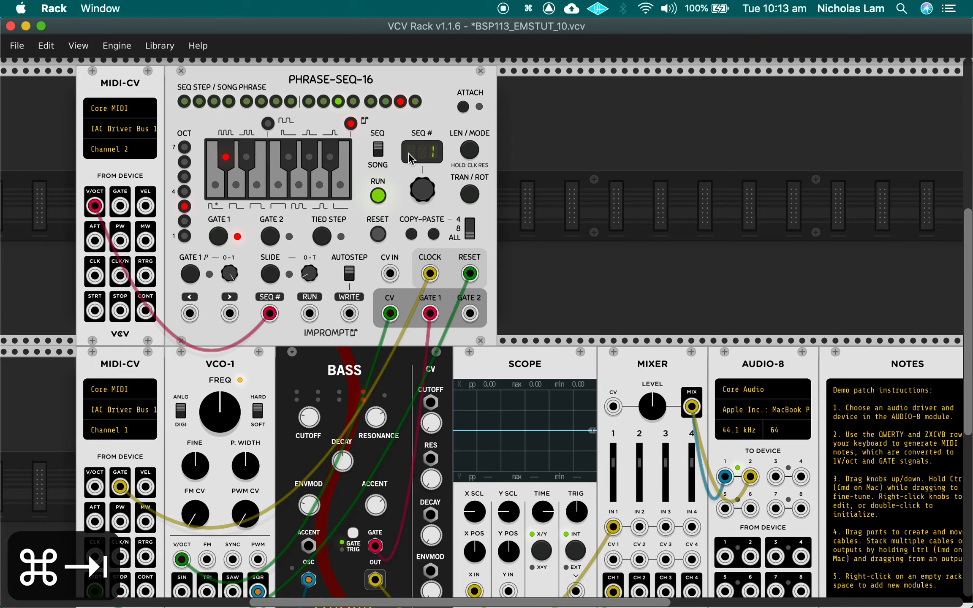
{"action": "key", "text": "super+Tab"}
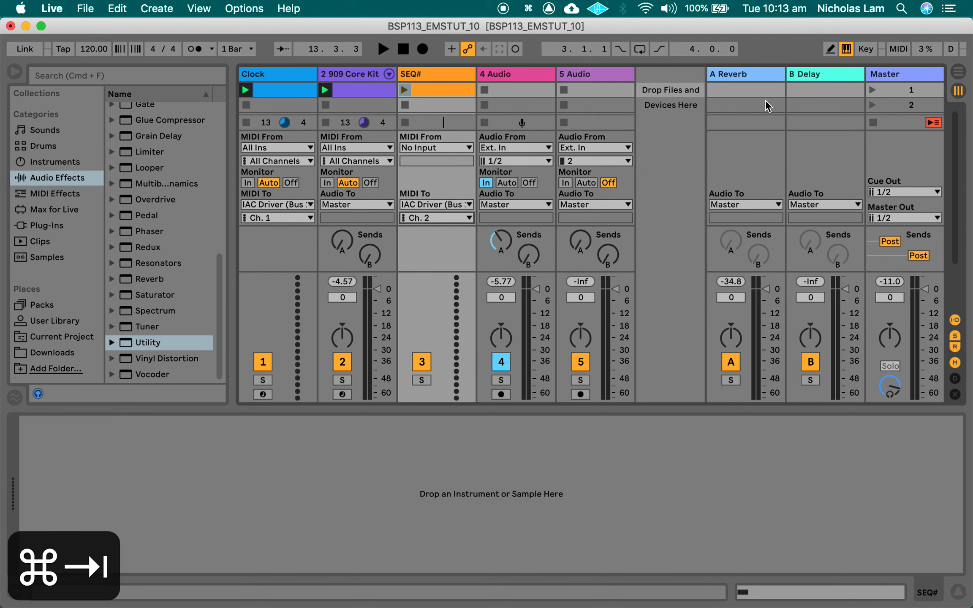
{"action": "key", "text": "super+Tab"}
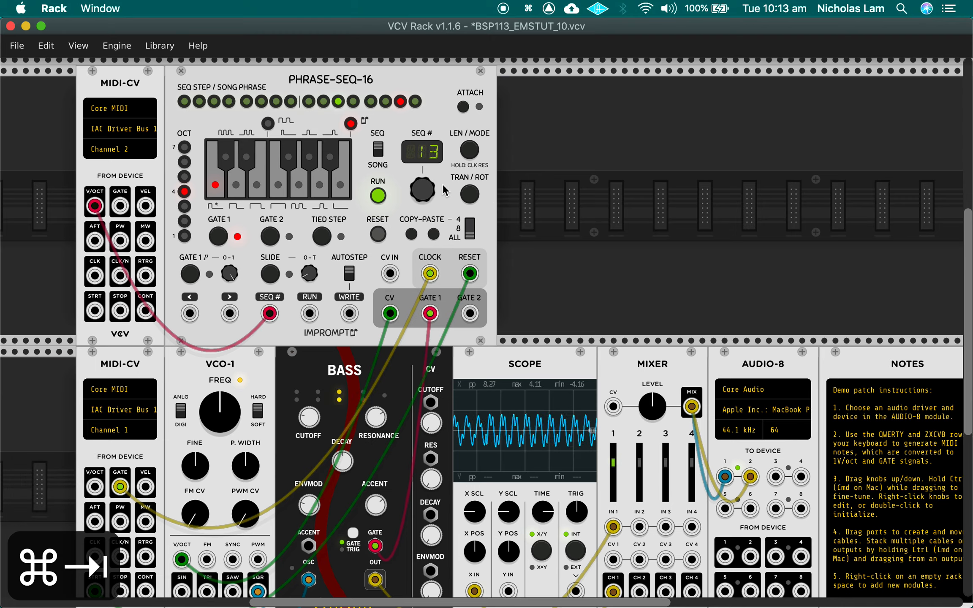
{"action": "key", "text": "super+Tab"}
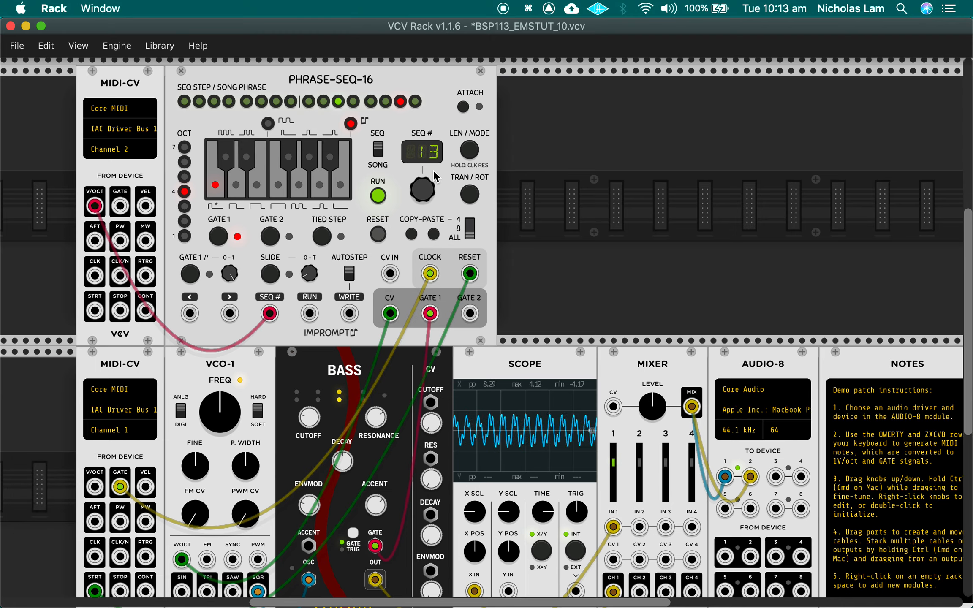
{"action": "key", "text": "super+Tab"}
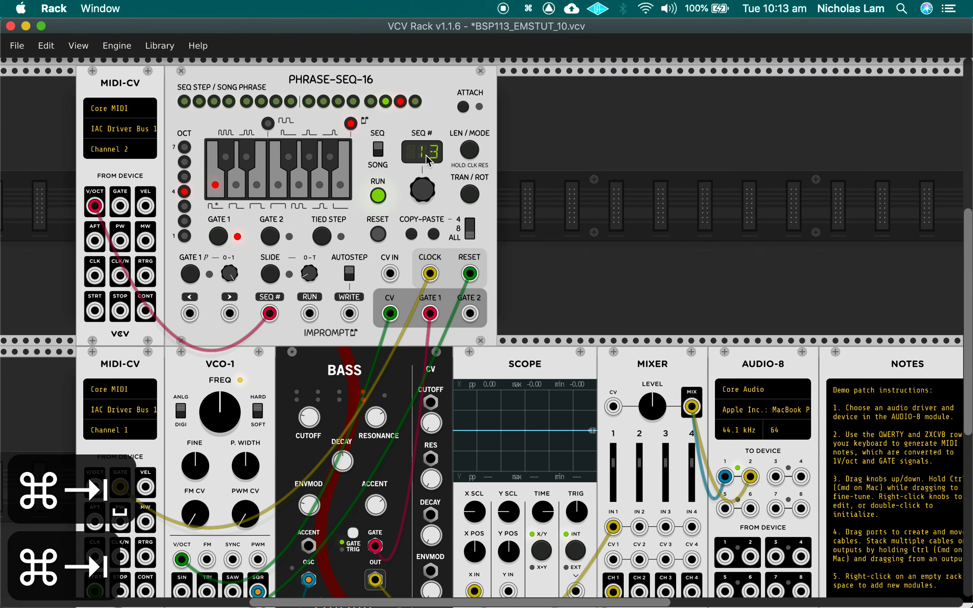
Step: Review the PHRASE-SEQ-16 module's Seq CV in level setting without changing it
{"action": "right_click", "coordinate": [443, 182]}
{"action": "mouse_move", "coordinate": [541, 496]}
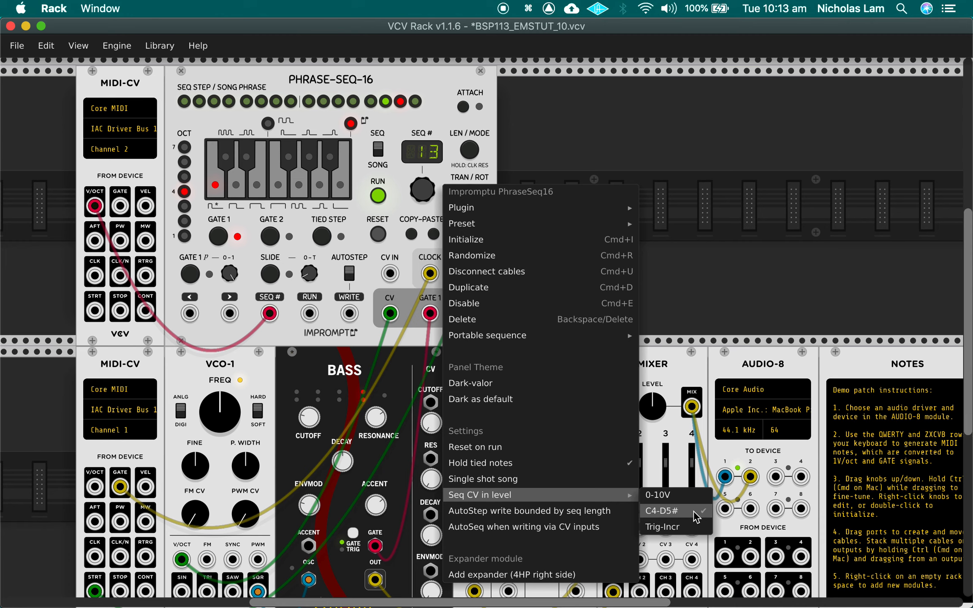
{"action": "left_click", "coordinate": [445, 129]}
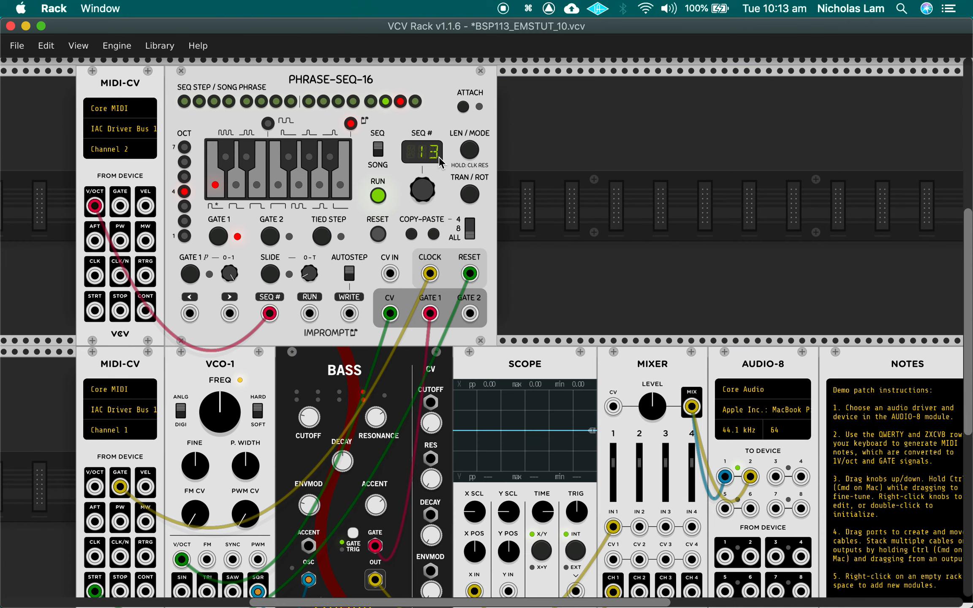
Step: In Ableton Live, transpose the SEQ# clip's C4 note down one octave to C3
{"action": "key", "text": "super+Tab"}
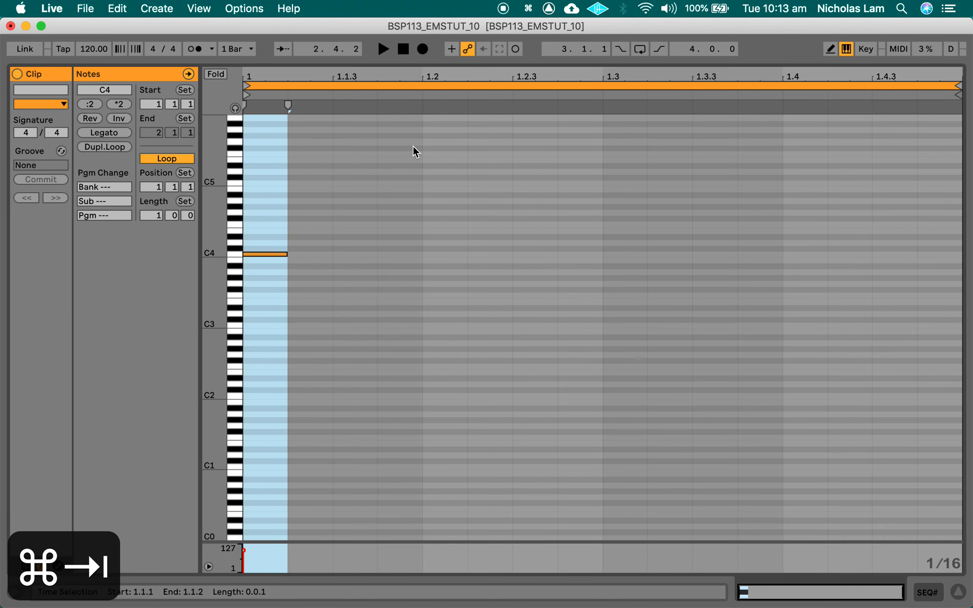
{"action": "key", "text": "shift+Down"}
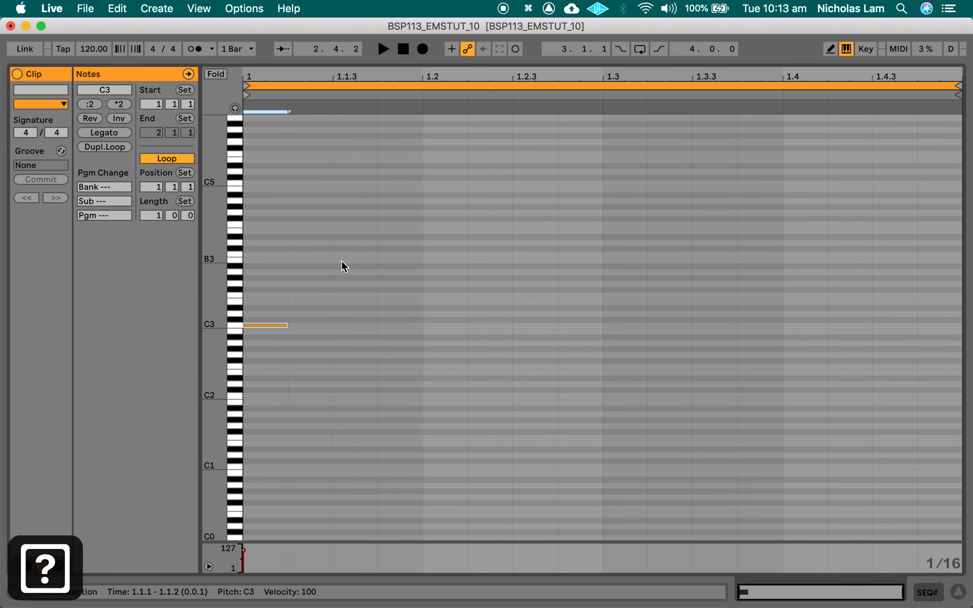
{"action": "left_click_drag", "start_coordinate": [231, 355], "coordinate": [240, 366]}
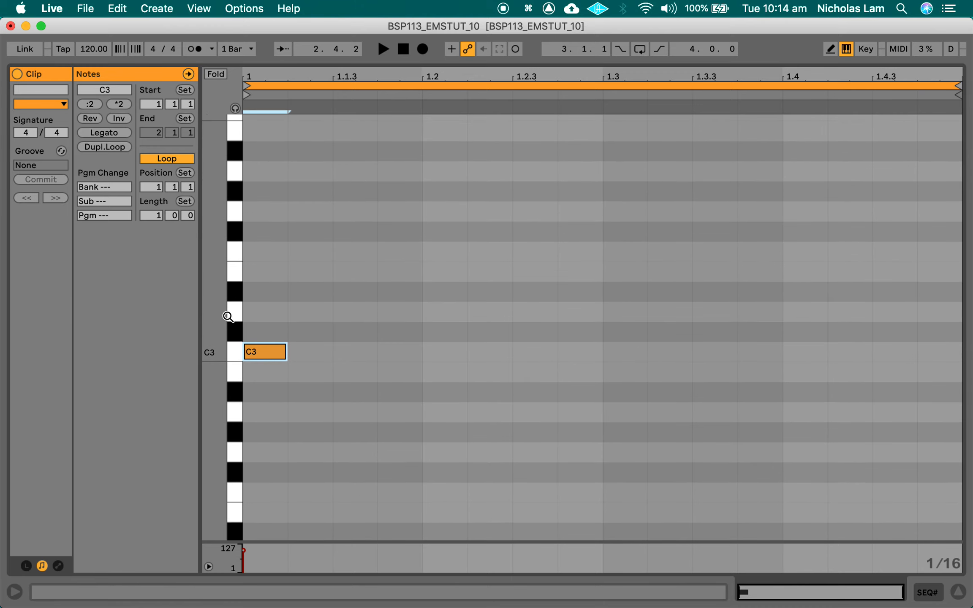
Step: Launch the first scene in Ableton Live and check PHRASE-SEQ-16's SEQ# display in VCV Rack with the transposed note
{"action": "key", "text": "super+Tab"}
{"action": "key", "text": "super+Tab"}
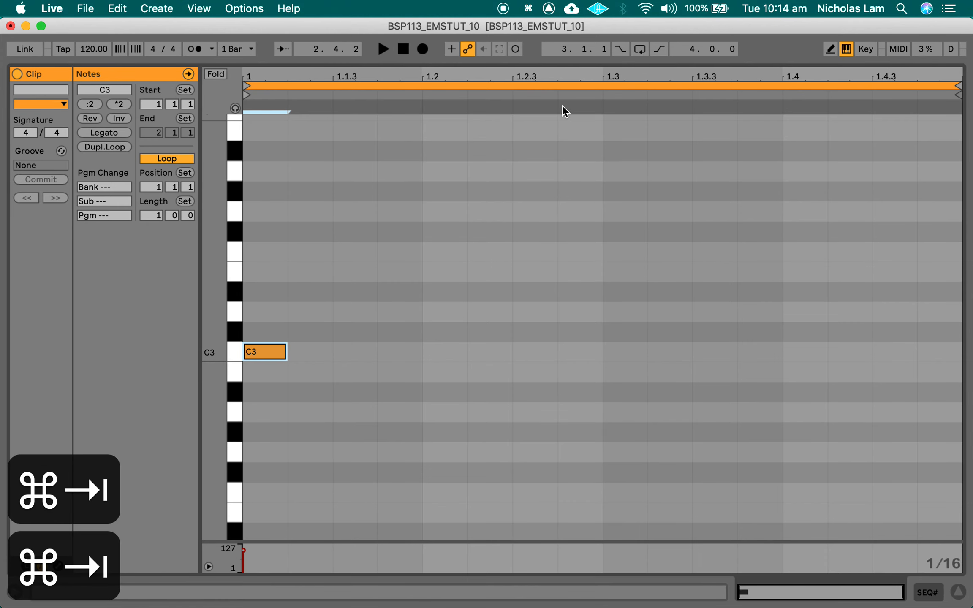
{"action": "key", "text": "shift+Tab"}
{"action": "key", "text": "super+Tab"}
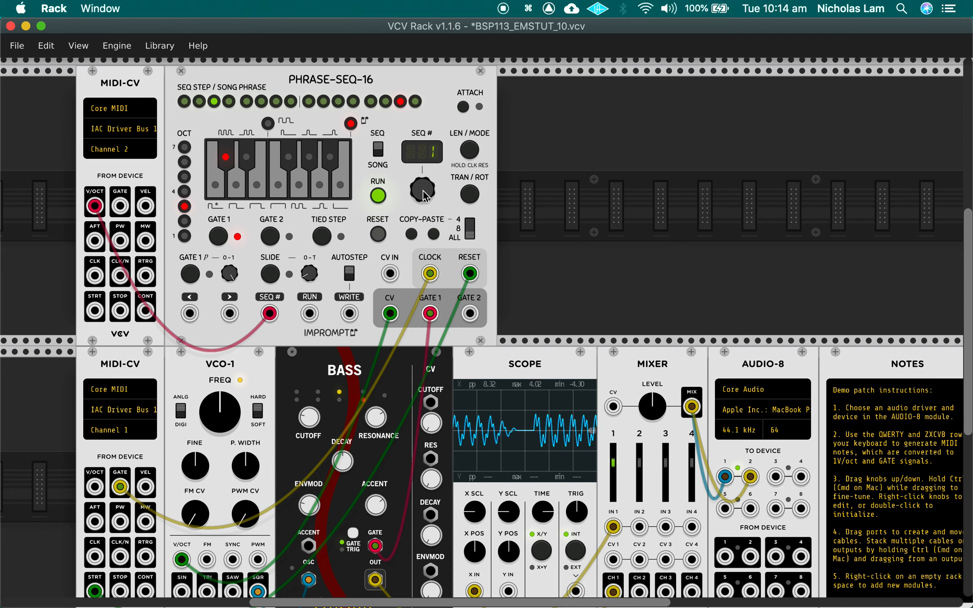
Step: In Ableton Live, hide the tracks' In/Out section and duplicate the SEQ# clip into the track's second slot
{"action": "key", "text": "super+Tab"}
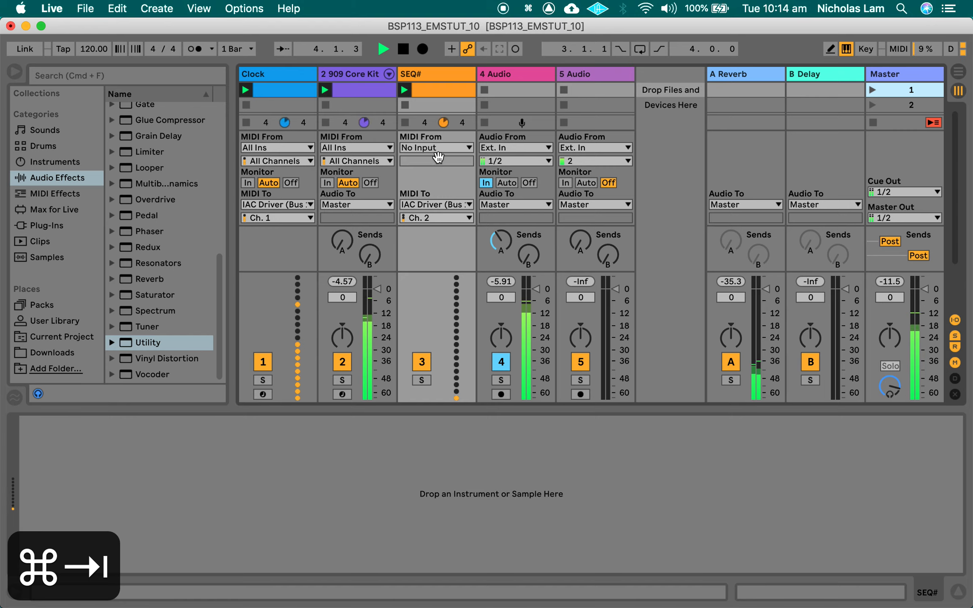
{"action": "key", "text": "alt+super+i"}
{"action": "left_click", "coordinate": [447, 91]}
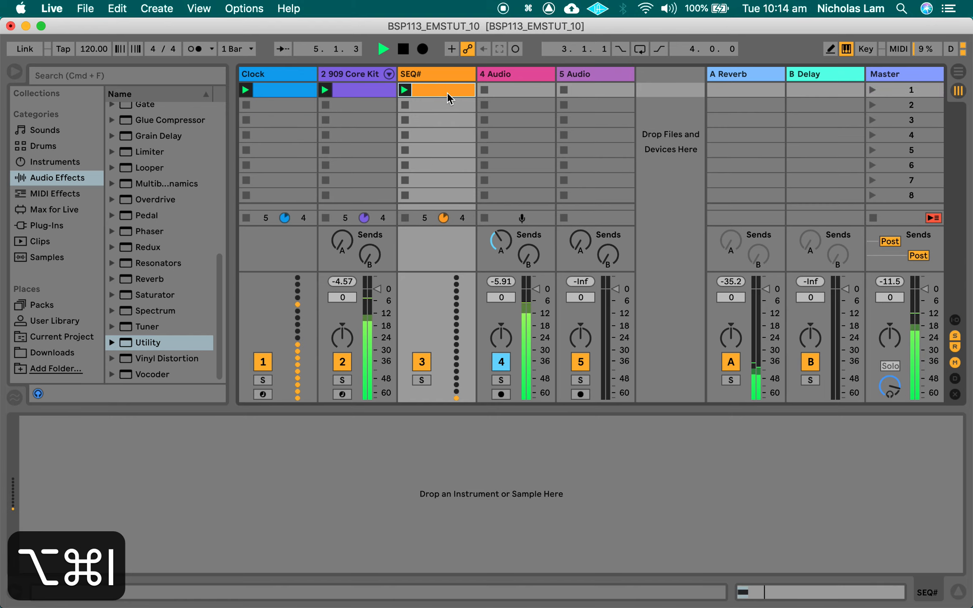
{"action": "key", "text": "super+d"}
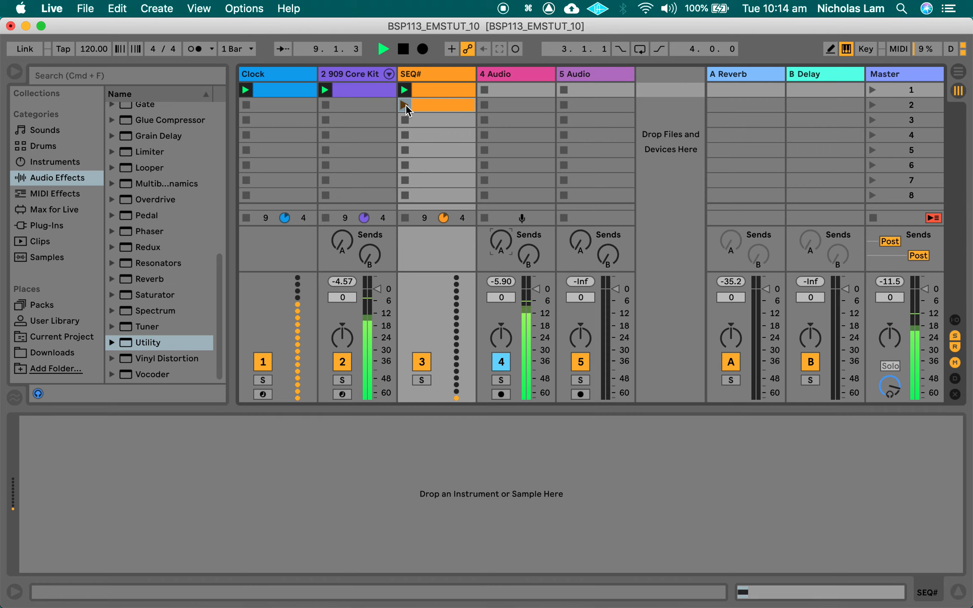
Step: In the duplicated SEQ# clip, raise the C3 note by one semitone to C#3
{"action": "double_click", "coordinate": [431, 105]}
{"action": "left_click_drag", "start_coordinate": [333, 369], "coordinate": [249, 338]}
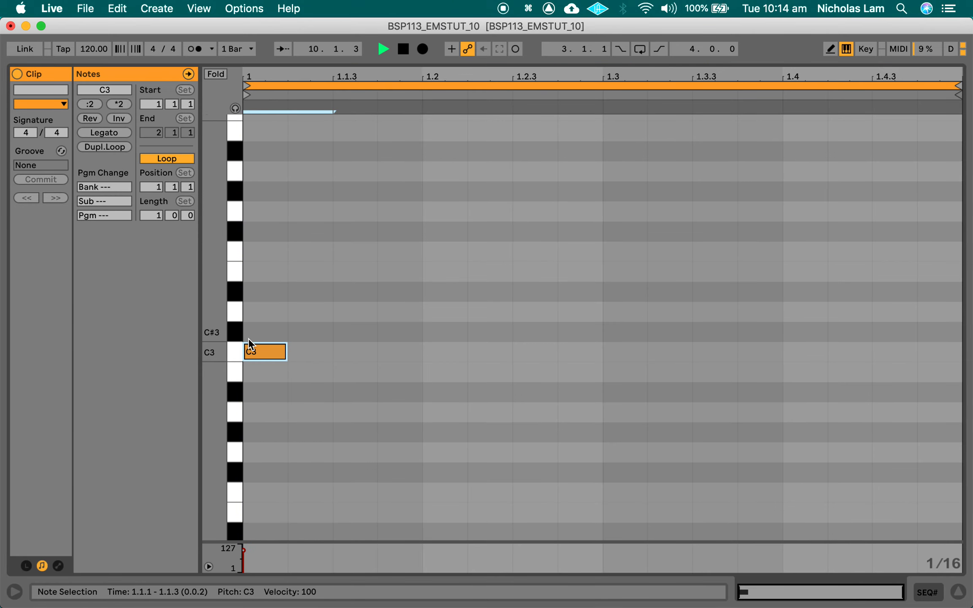
{"action": "key", "text": "Up"}
{"action": "key", "text": "super+Tab"}
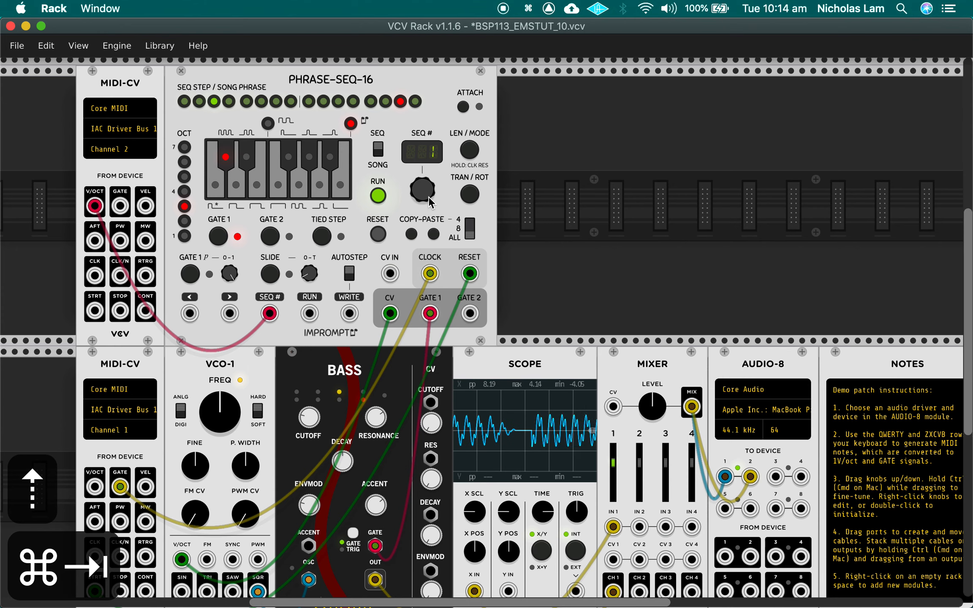
{"action": "key", "text": "super+Tab"}
Step: Duplicate the first clips of the 909 Core Kit and Clock tracks into the second scene
{"action": "key", "text": "shift+Tab"}
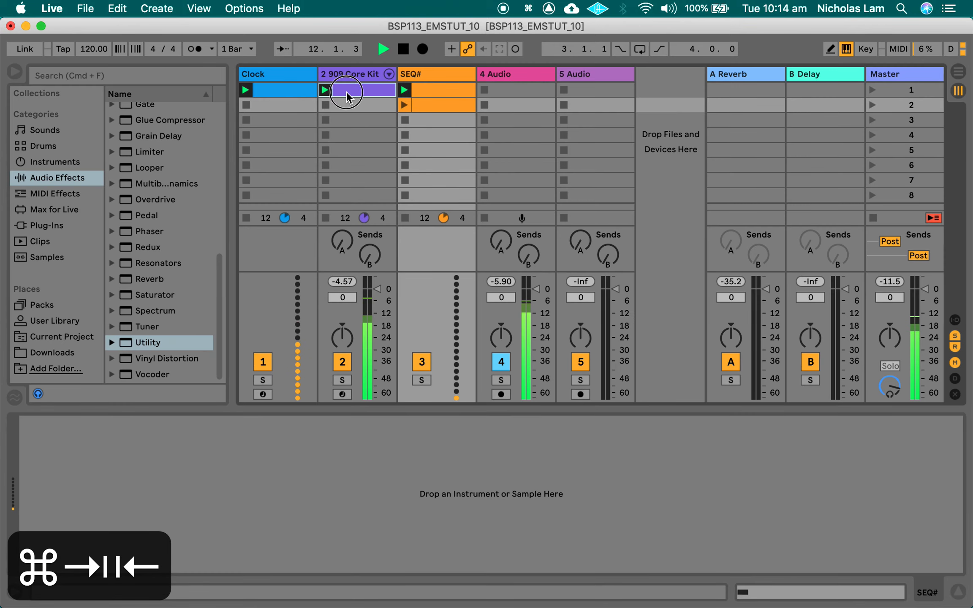
{"action": "left_click", "coordinate": [366, 91]}
{"action": "key", "text": "super+d"}
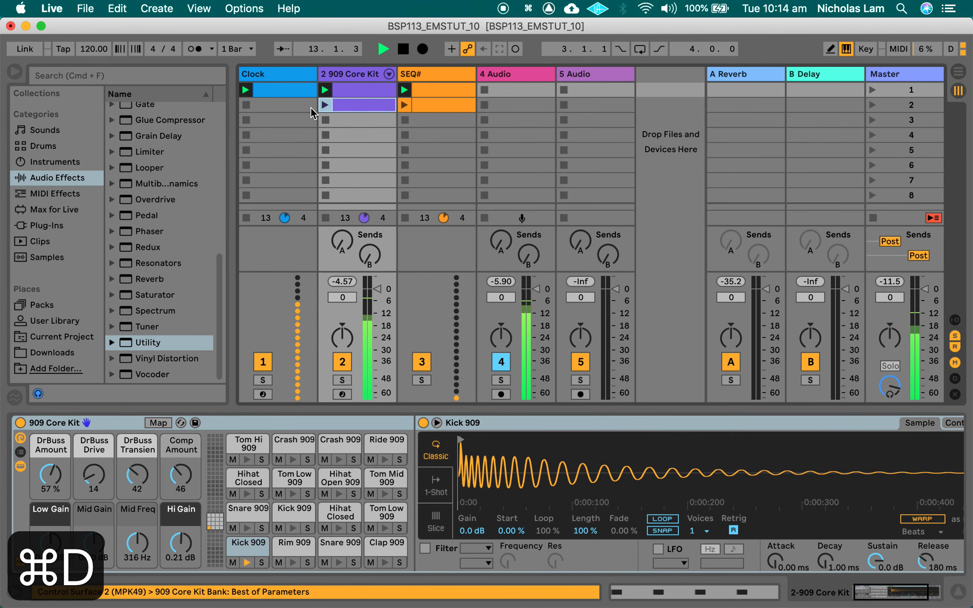
{"action": "left_click", "coordinate": [312, 90]}
{"action": "key", "text": "super+d"}
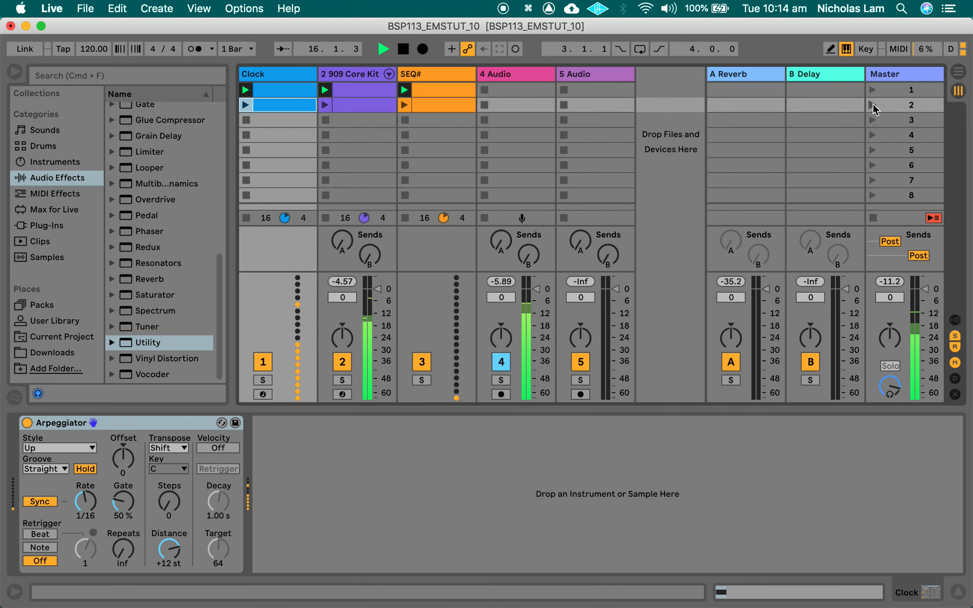
Step: Launch scene 2 and scene 1 in turn, checking PHRASE-SEQ-16's SEQ# display in VCV Rack for each, and stop playback
{"action": "key", "text": "super+Tab"}
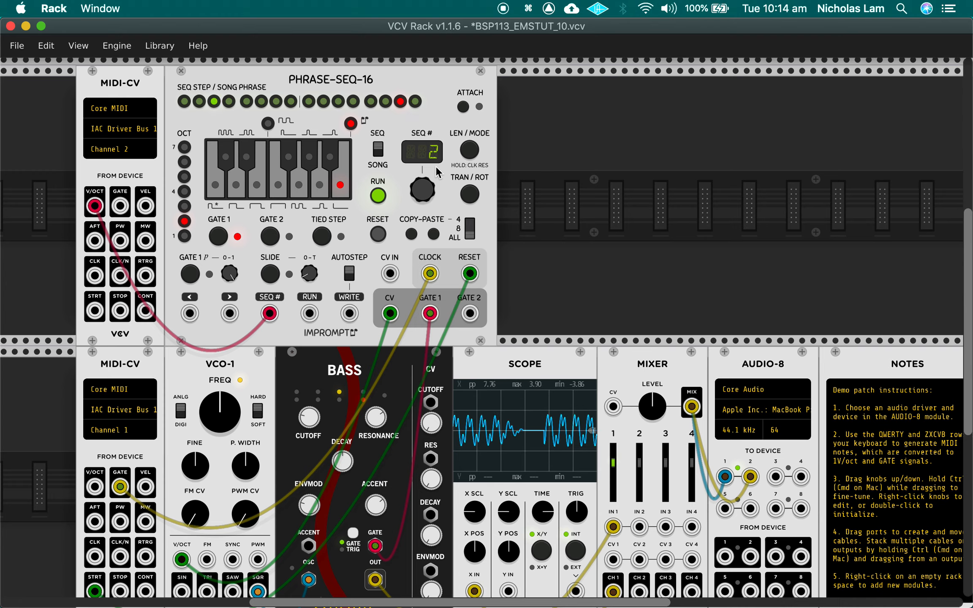
{"action": "key", "text": "super+Tab"}
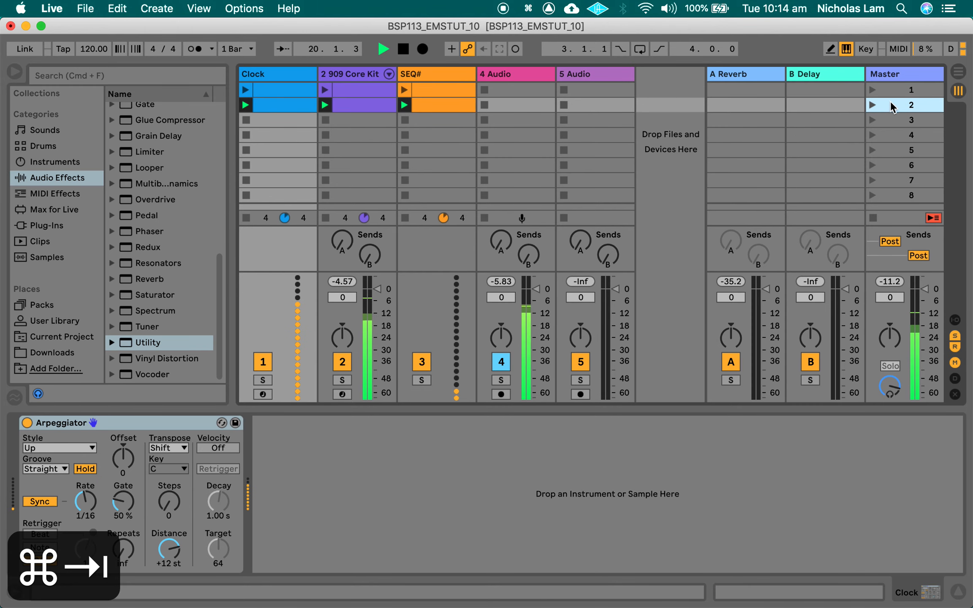
{"action": "left_click", "coordinate": [875, 90]}
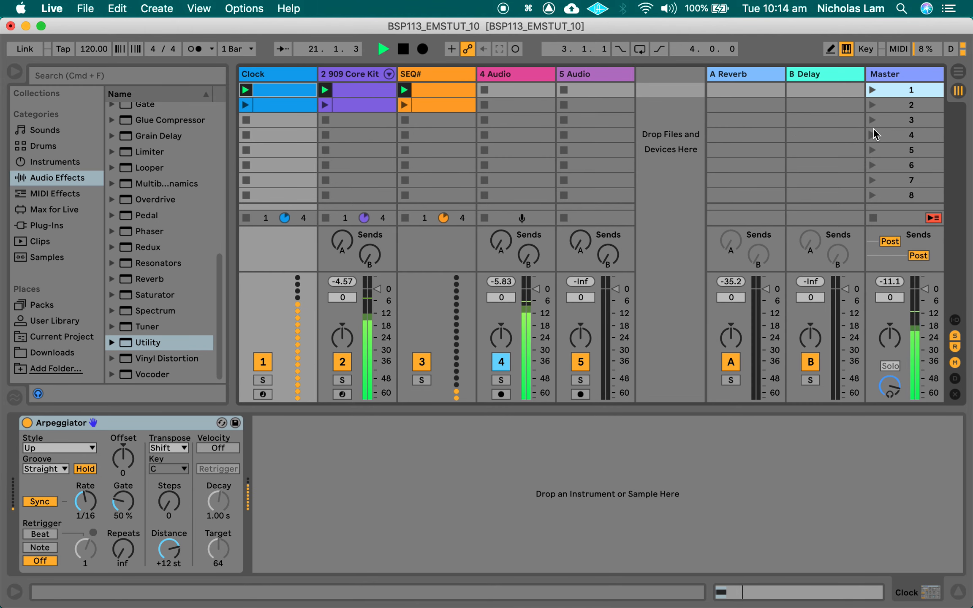
{"action": "key", "text": "super+Tab"}
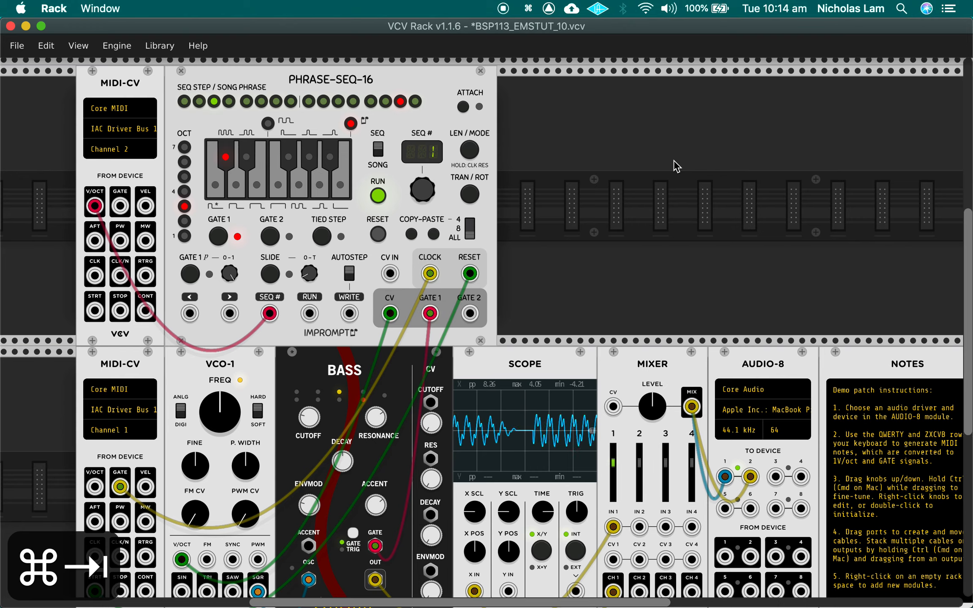
{"action": "key", "text": "super+Tab"}
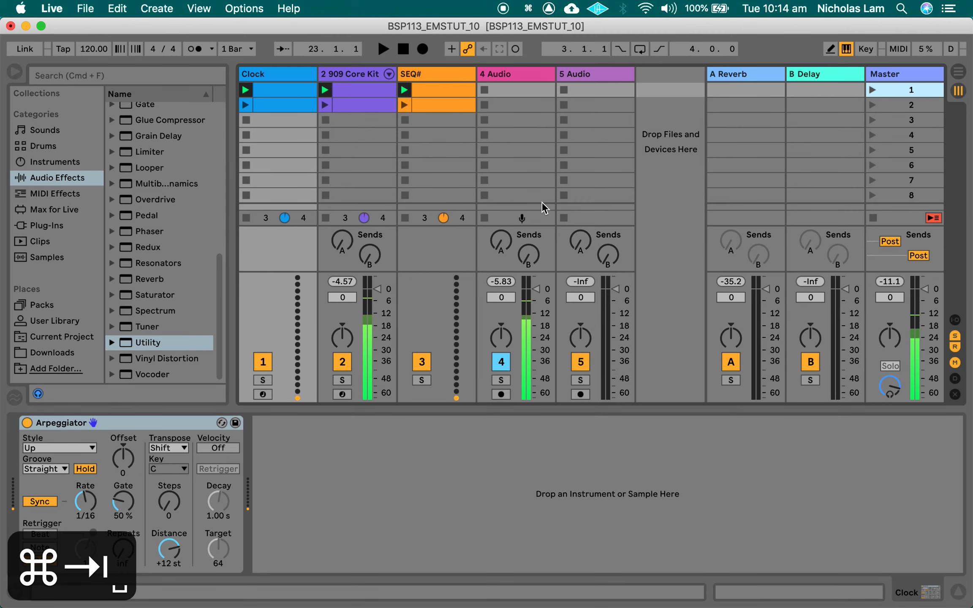
{"action": "key", "text": "super+Tab"}
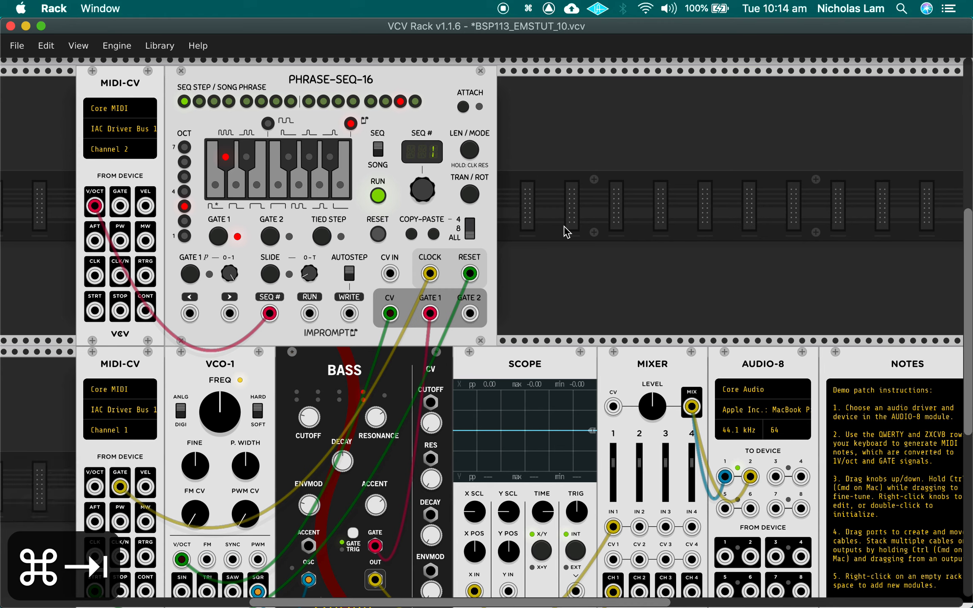